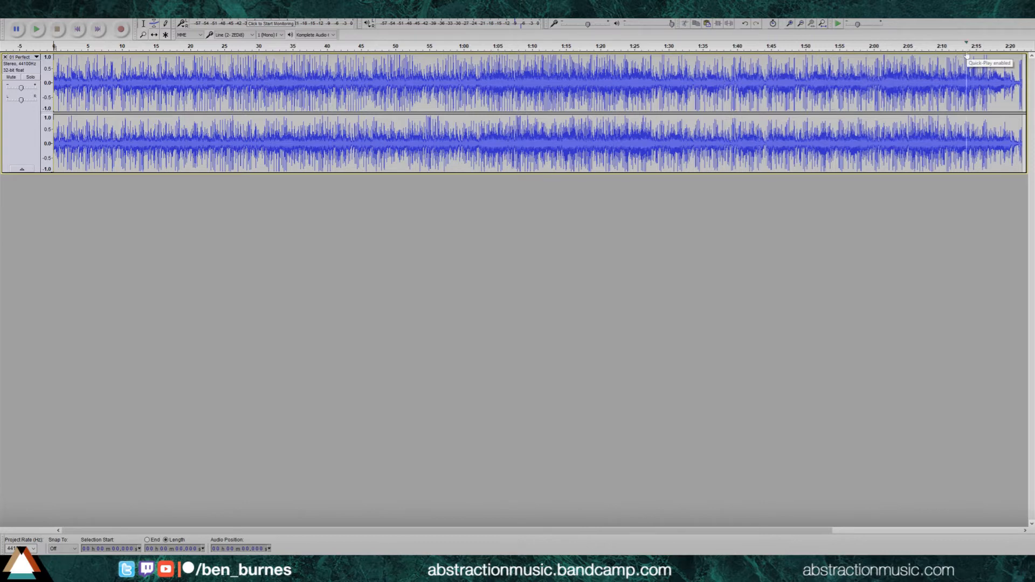
Loop-play the 01 Perfect track from near its end to check the loop, and remove the track
shift+click(998, 47)
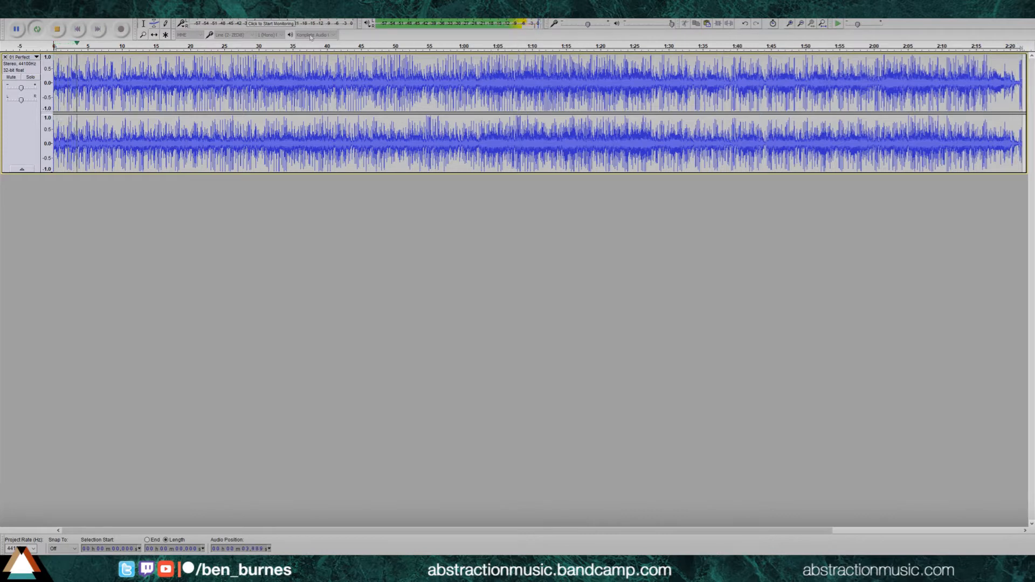
key(space)
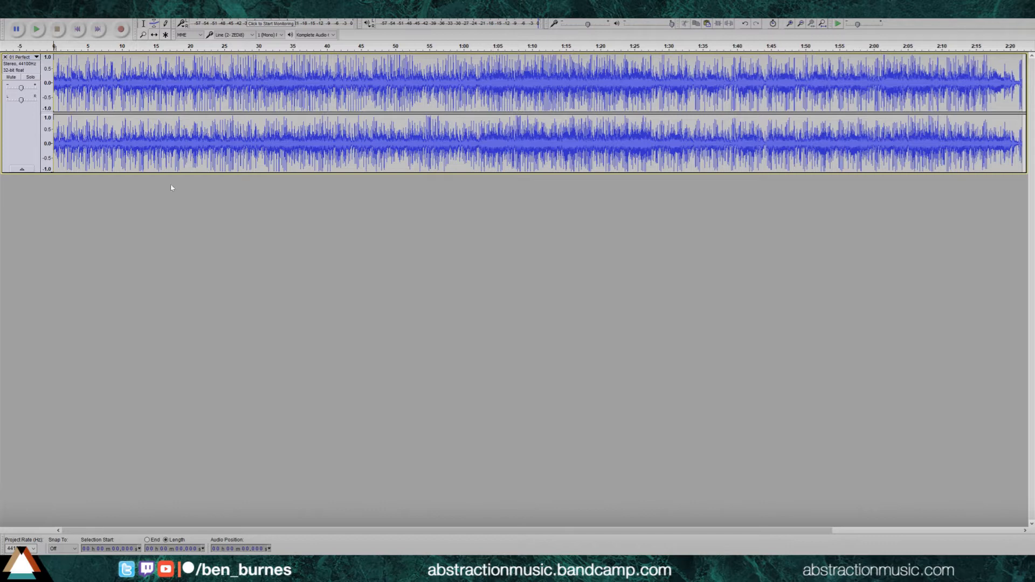
click(5, 57)
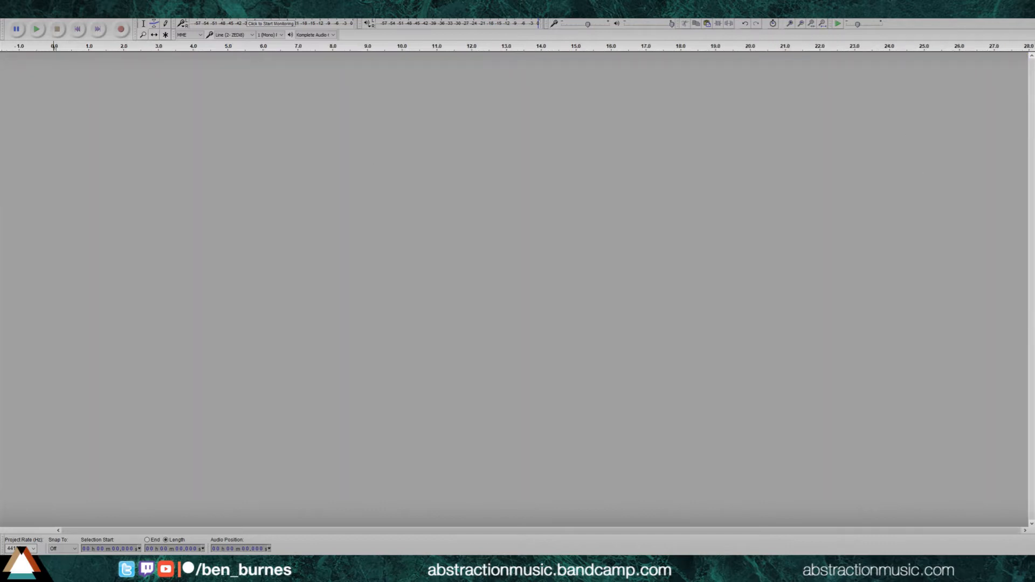
Load the 02 Audio track and loop-play it from near its end to audition the loop
key(ctrl+z)
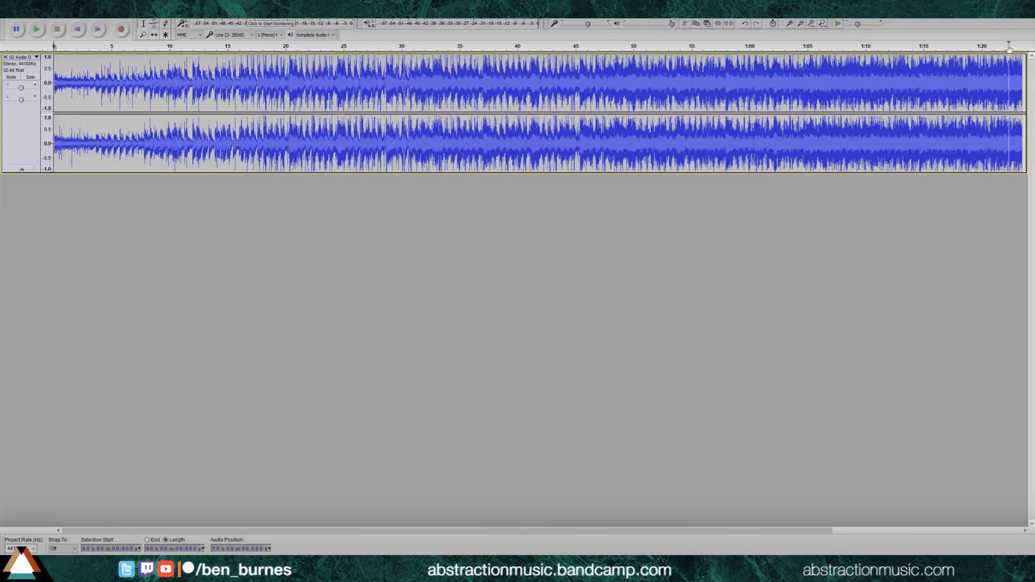
key(shift)
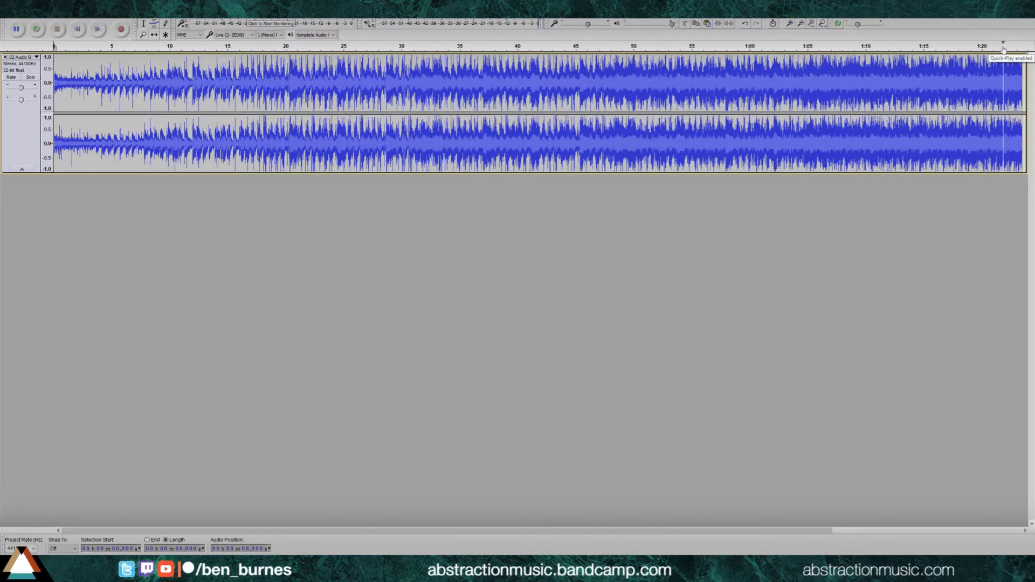
key(space)
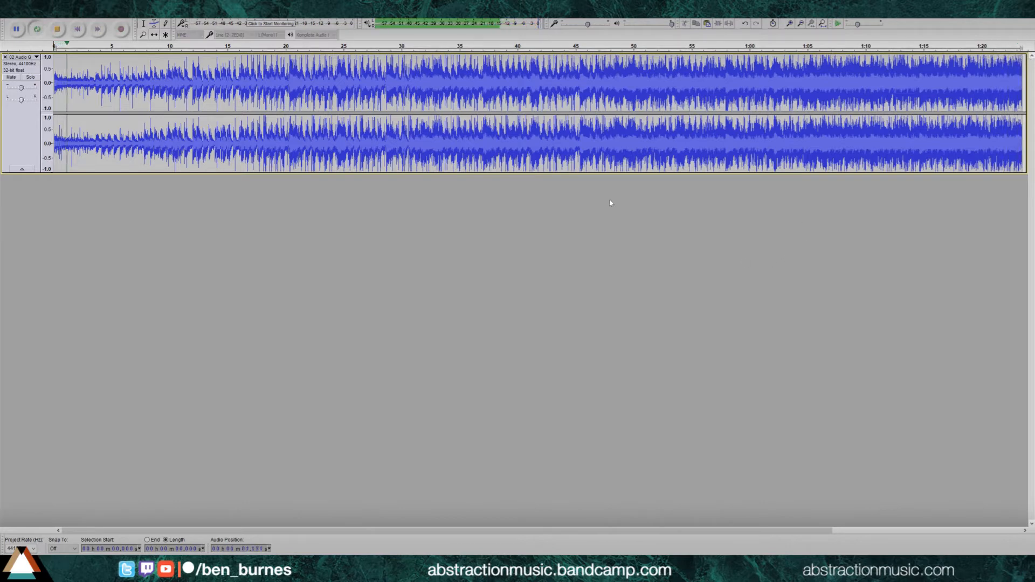
key(space)
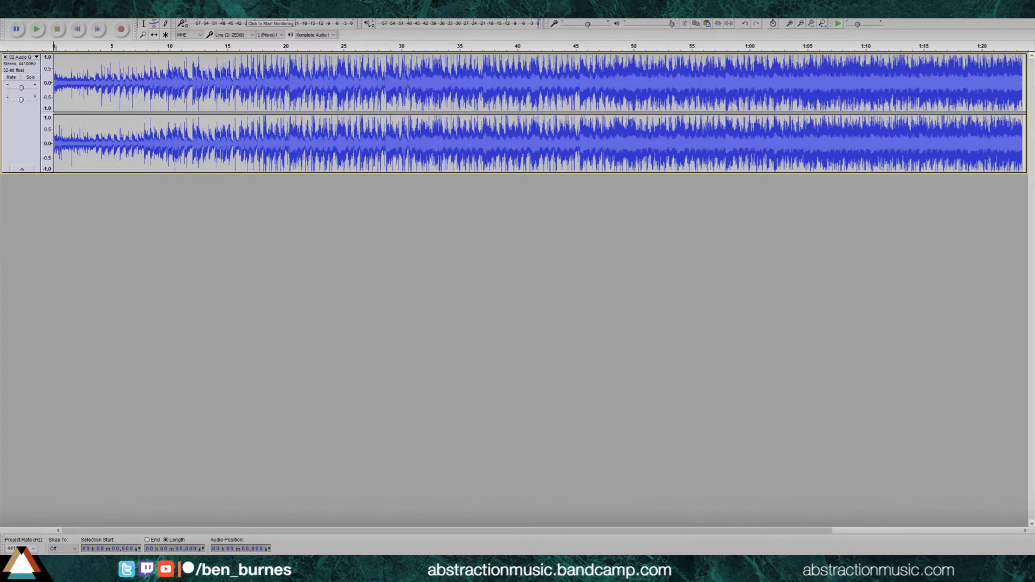
Delete the roughly 0.042 s of silence after the waveform stops at the end of the track
click(790, 24)
click(790, 24)
click(790, 25)
click(790, 24)
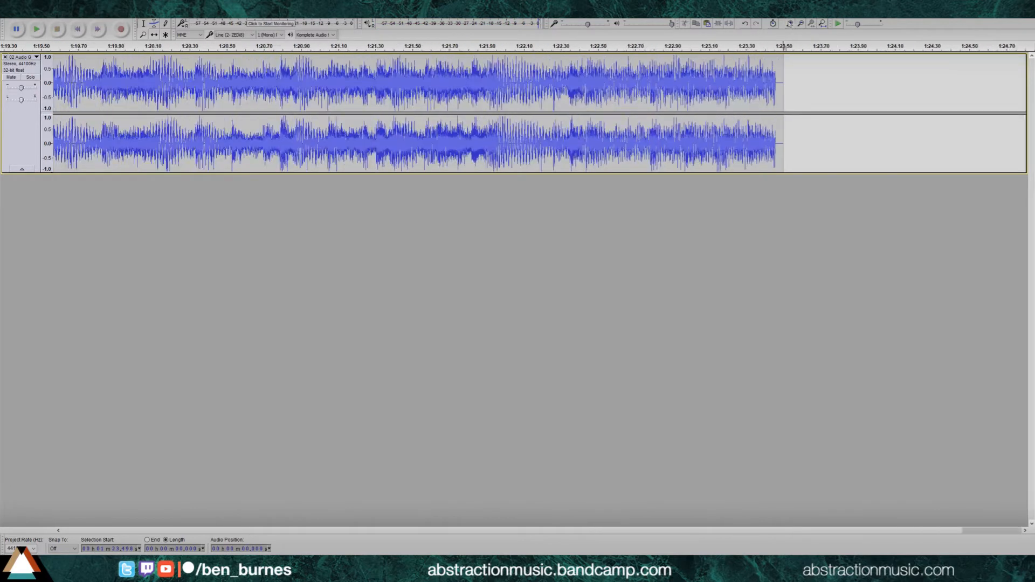
click(789, 24)
click(789, 24)
click(790, 24)
click(789, 24)
click(790, 24)
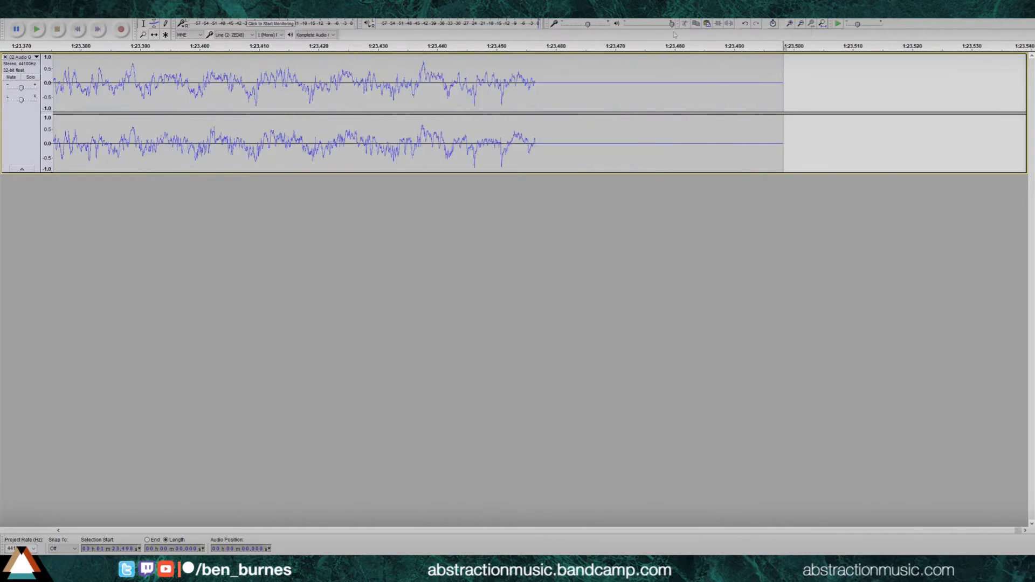
drag(780, 88, 528, 95)
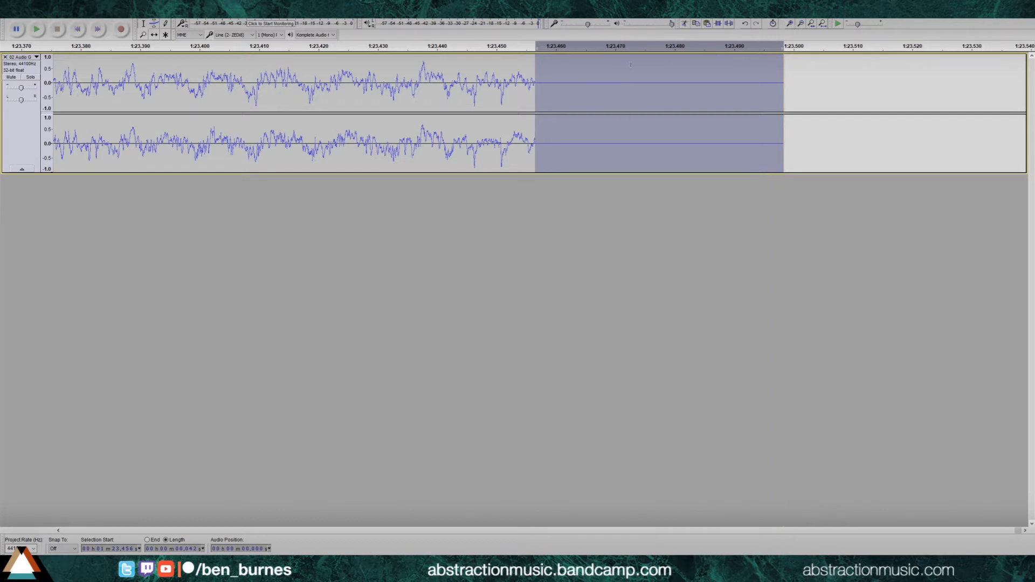
key(Delete)
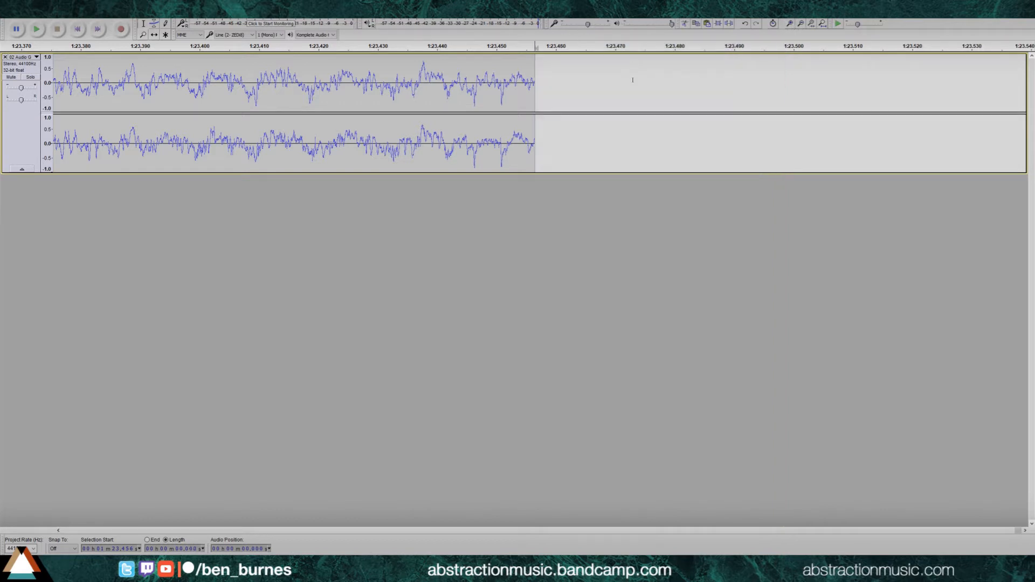
Loop-play the whole track from near its trimmed end to check the transition back to the beginning
click(823, 24)
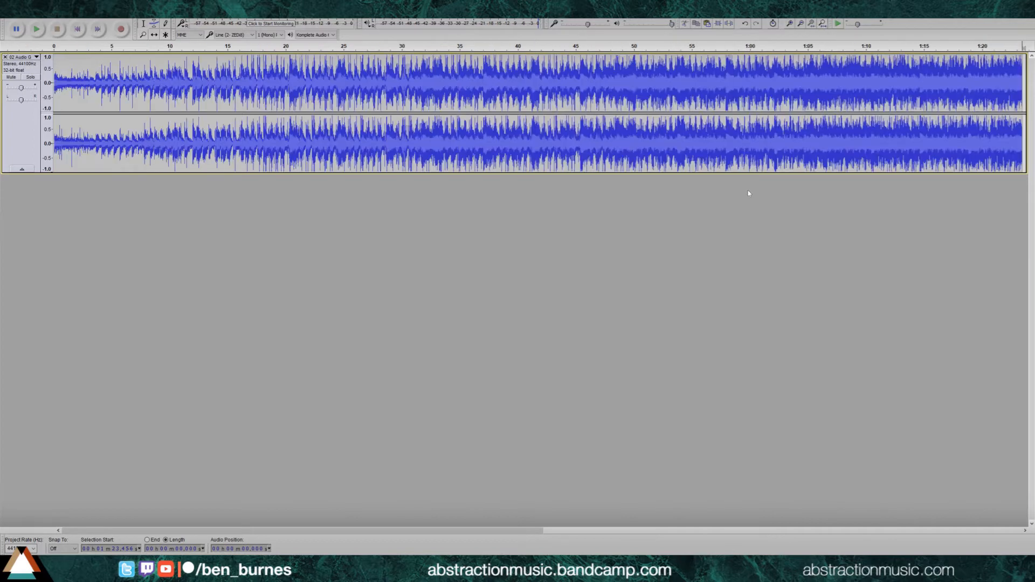
click(1010, 46)
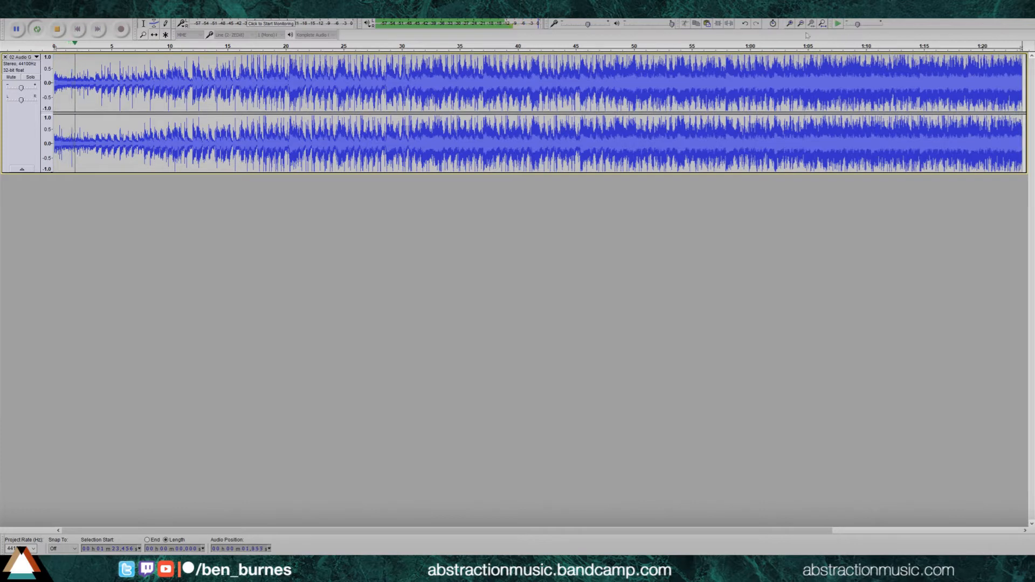
key(space)
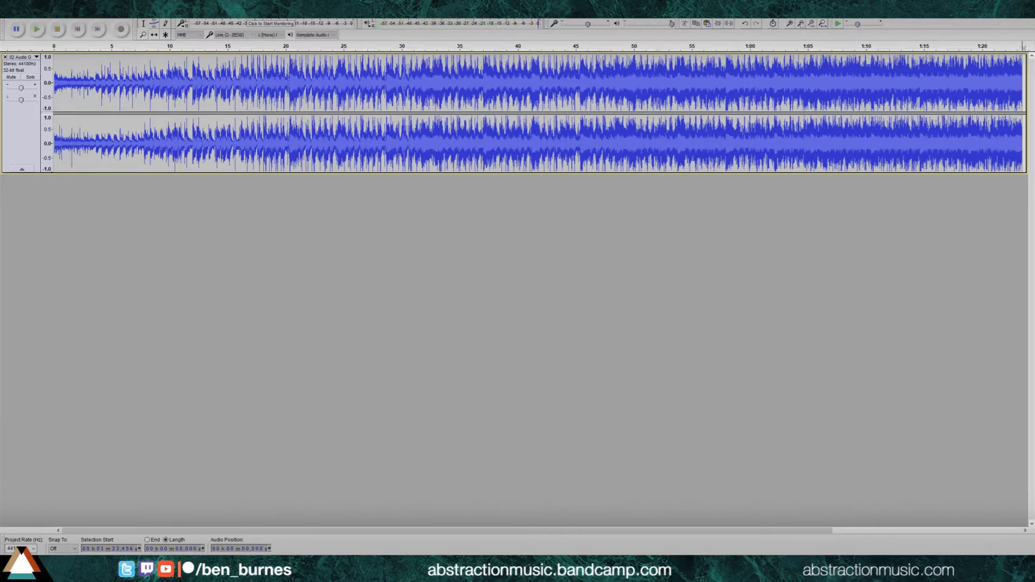
Cut the roughly 0.07 s of silence before the waveform begins at the start of the track
click(54, 81)
click(790, 24)
click(790, 25)
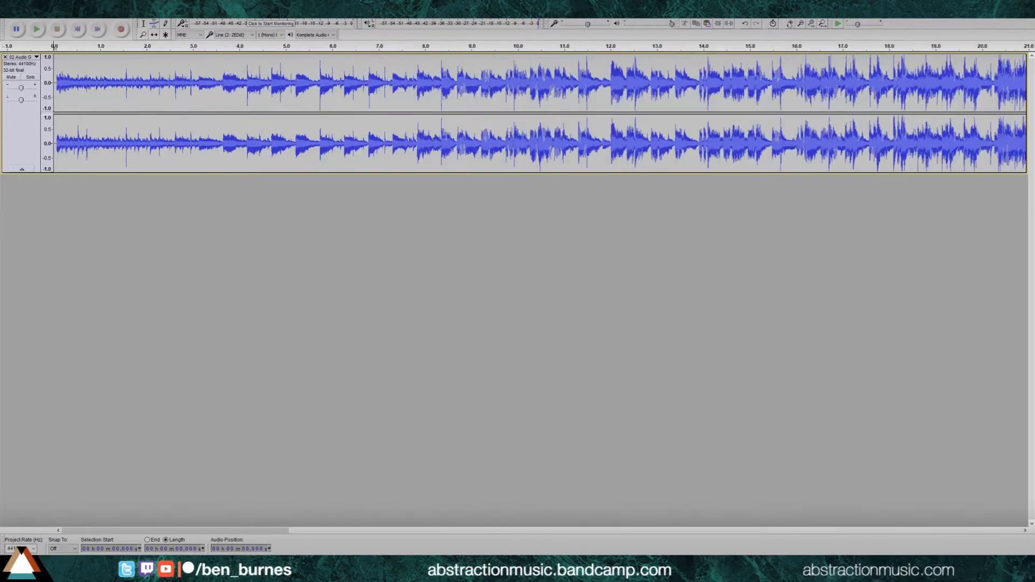
click(790, 24)
click(789, 24)
click(789, 24)
click(790, 24)
click(790, 24)
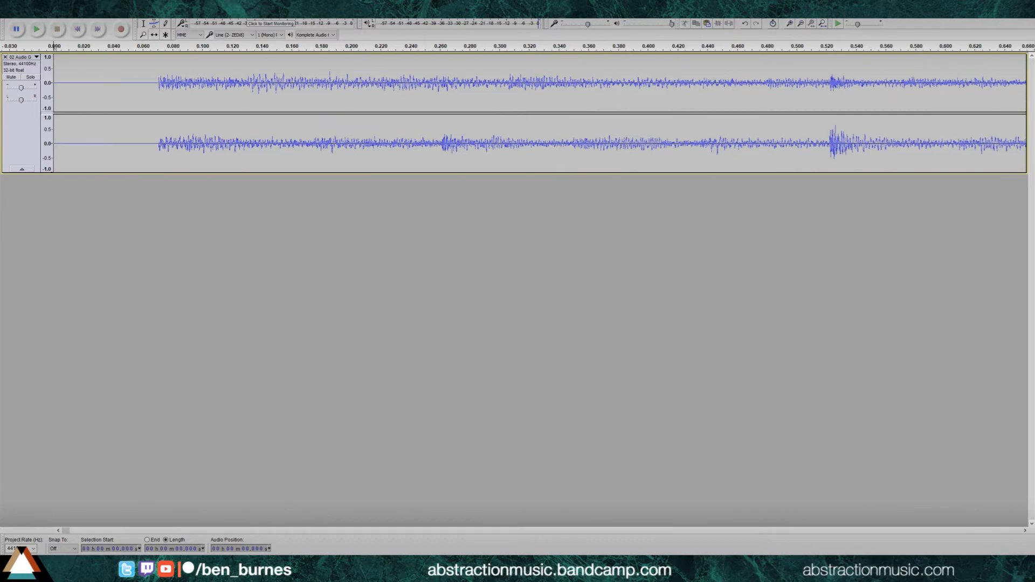
drag(158, 84, 54, 84)
click(682, 24)
Delete the remaining sliver of silence, under 0.001 s, at the very start of the track
click(789, 25)
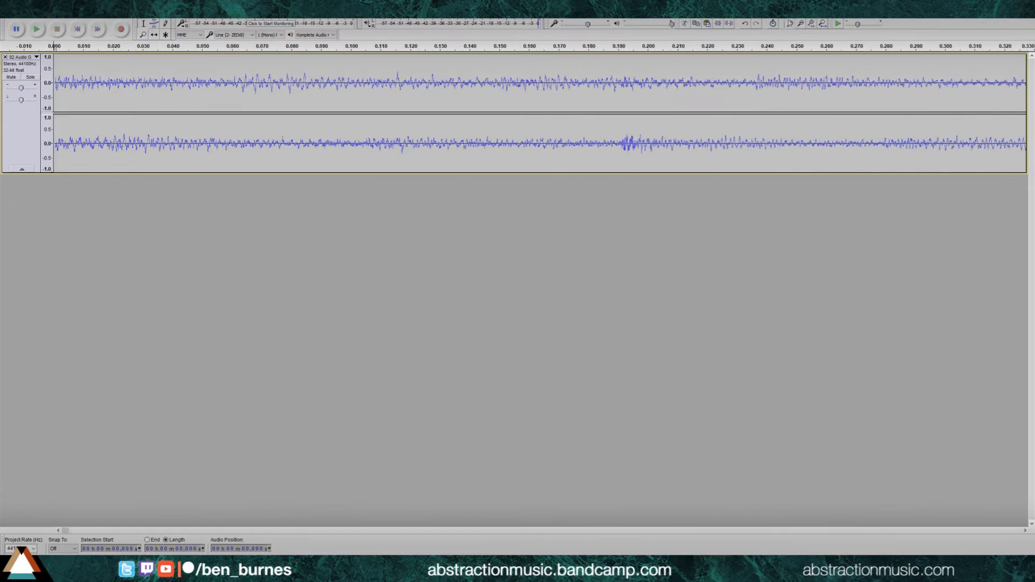
click(789, 25)
click(789, 24)
click(790, 24)
click(790, 24)
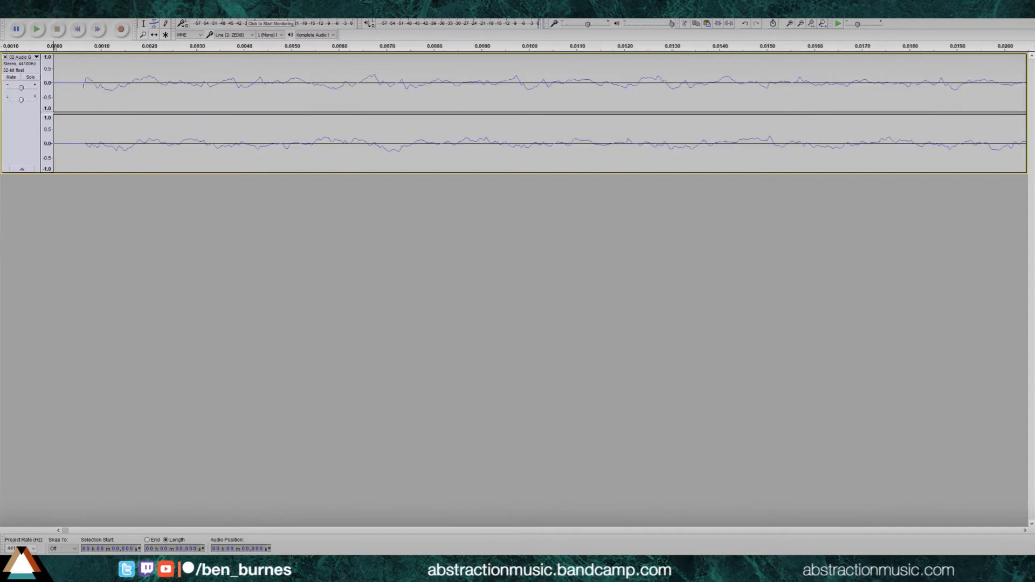
drag(84, 85, 54, 86)
key(Delete)
Loop-play the 02 Audio track across its trimmed end and start, and remove the track
click(822, 23)
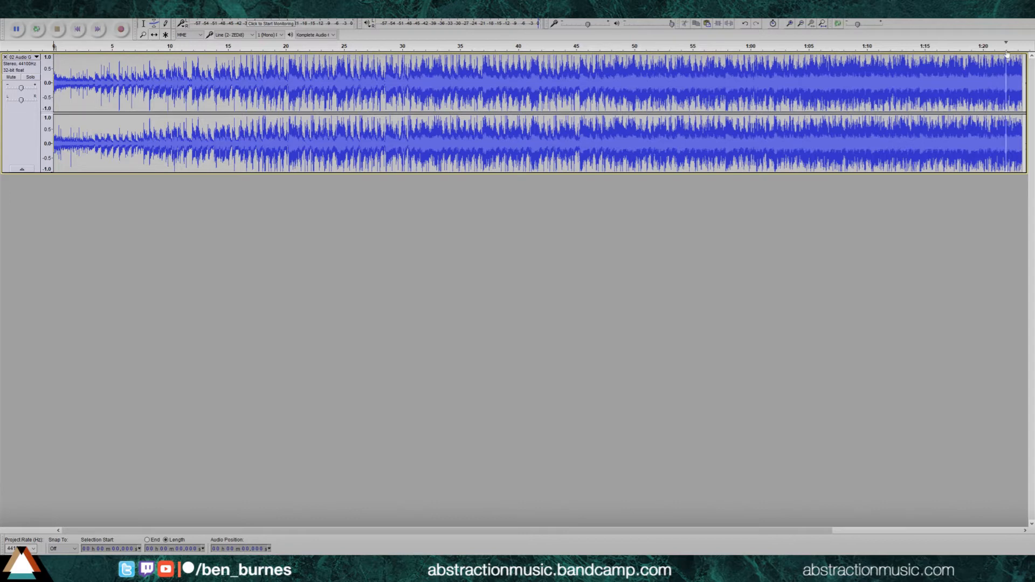
shift+click(1007, 48)
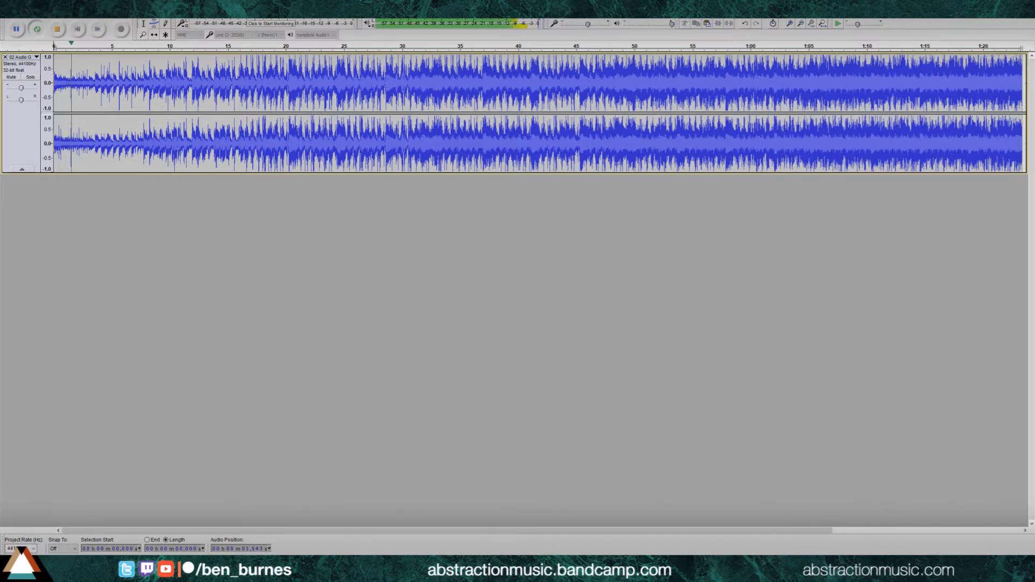
key(space)
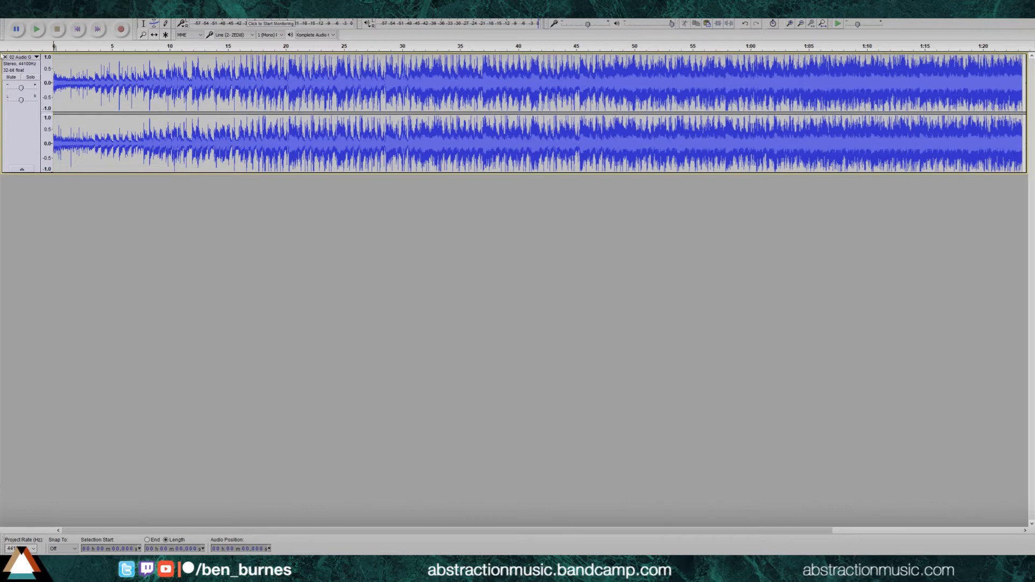
click(4, 57)
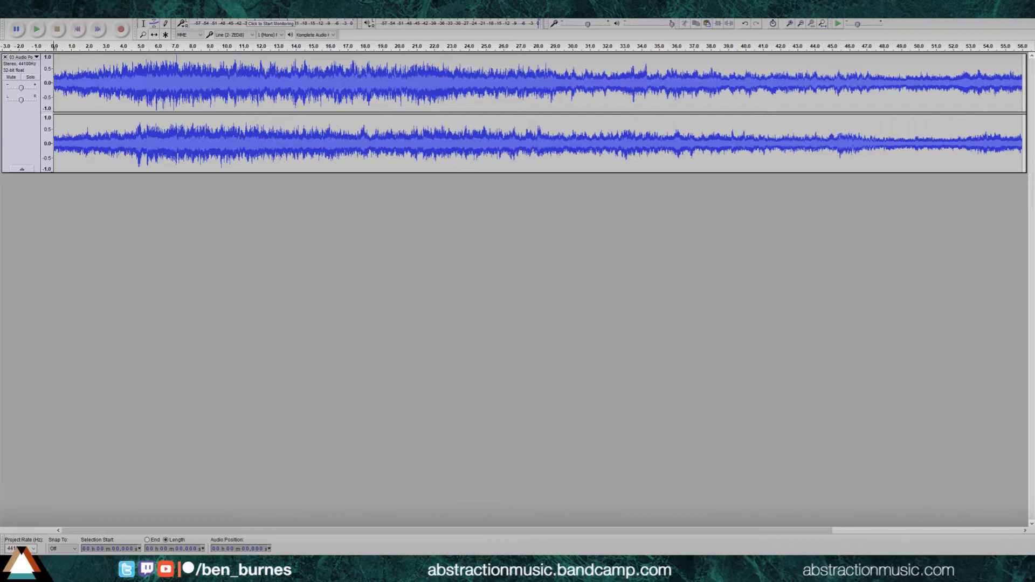
Loop-play the 03 Audio track from about 55 s to listen to its loop point
click(1002, 46)
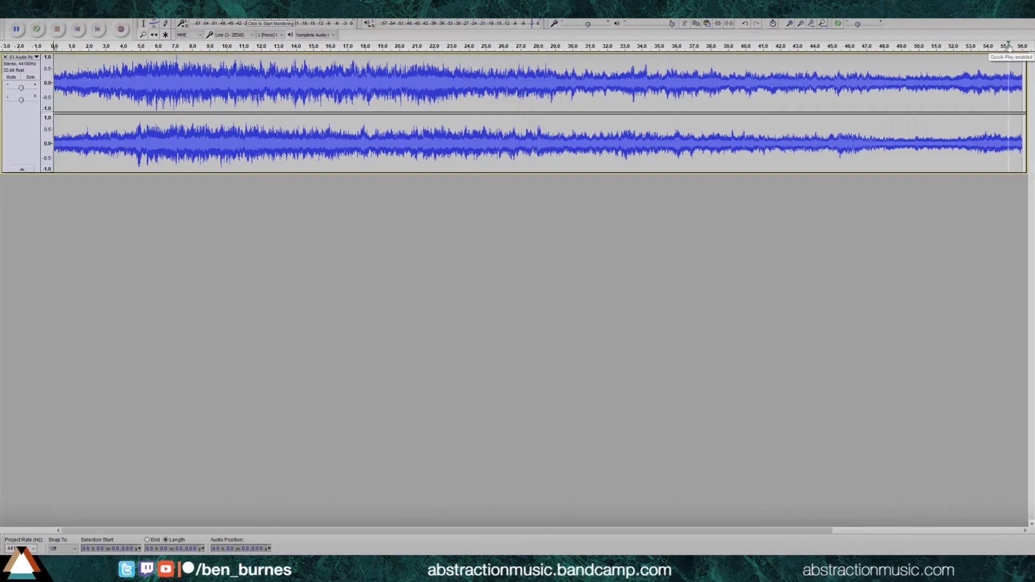
click(1008, 46)
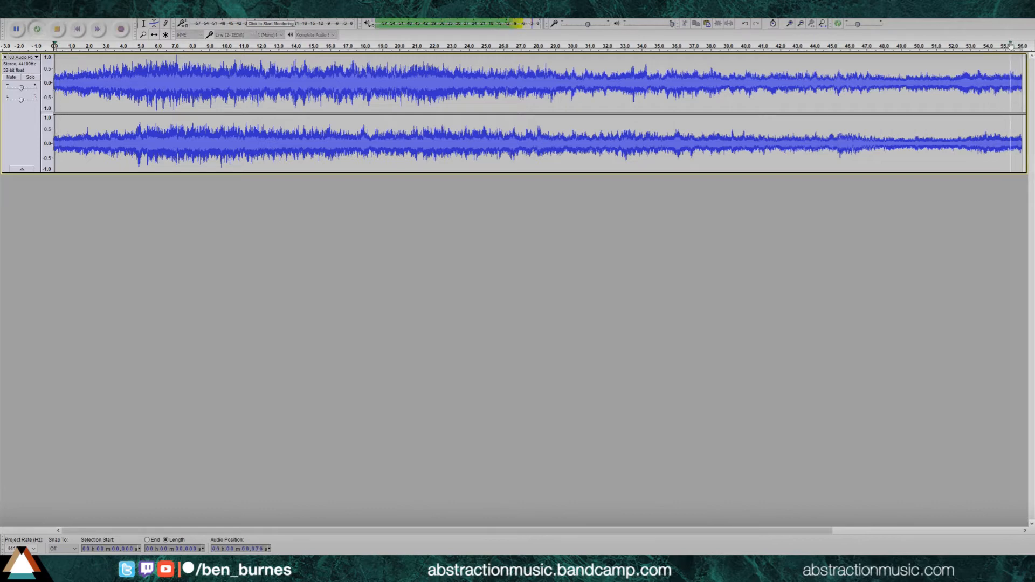
shift+click(1009, 47)
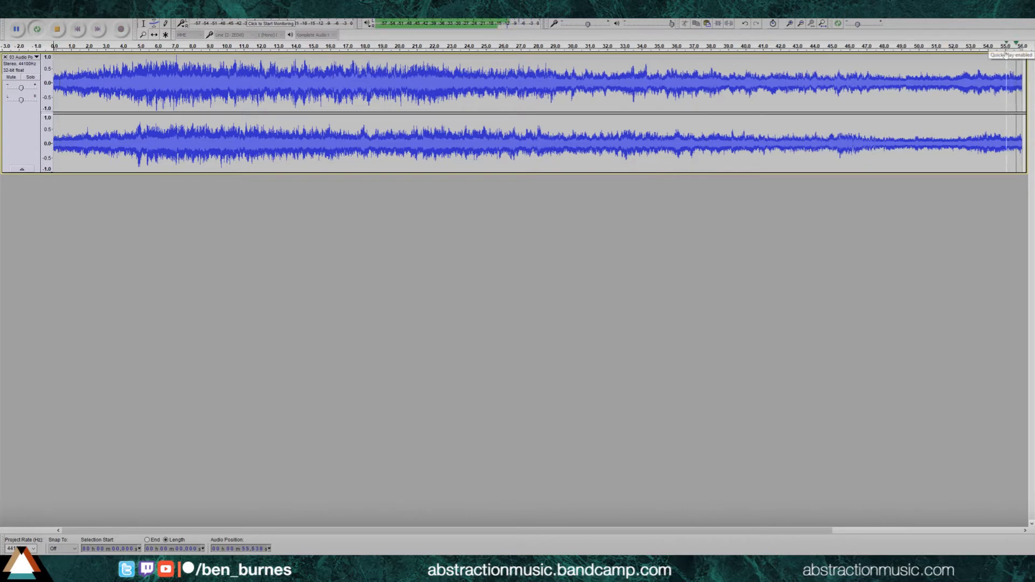
key(space)
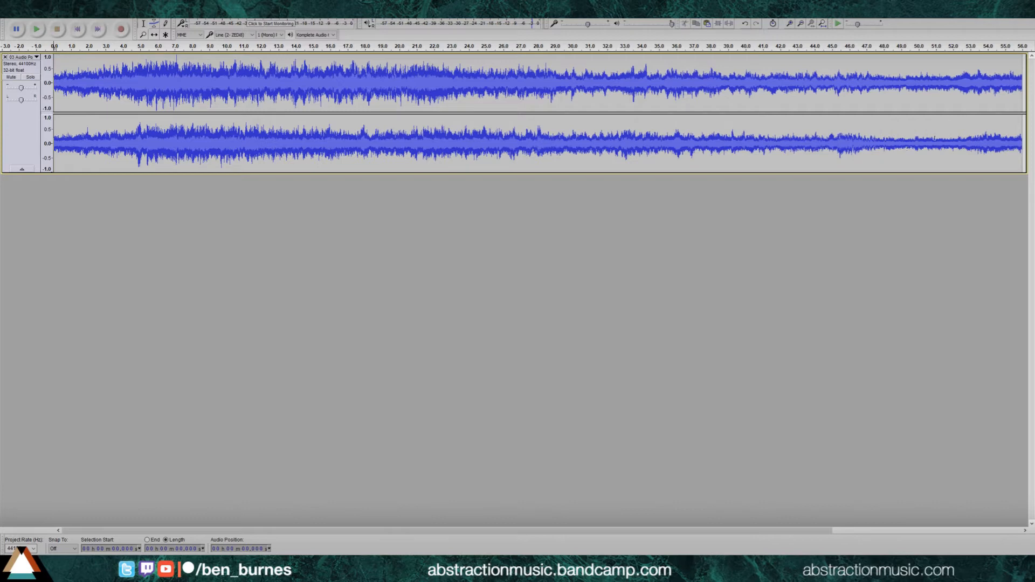
Copy the entire 03 Audio track and paste the copy directly after its end
click(1020, 80)
click(13, 138)
click(175, 248)
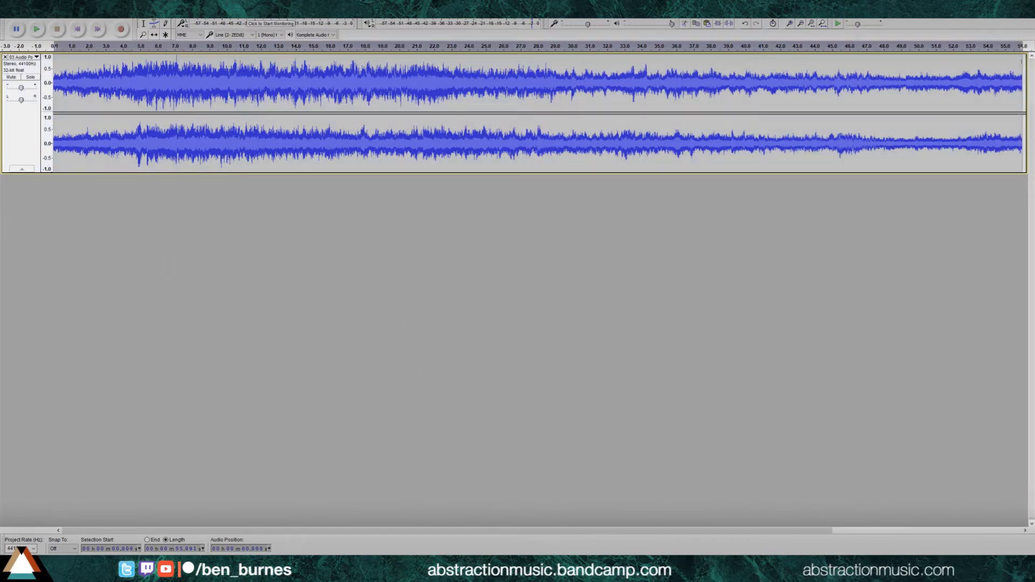
click(1022, 118)
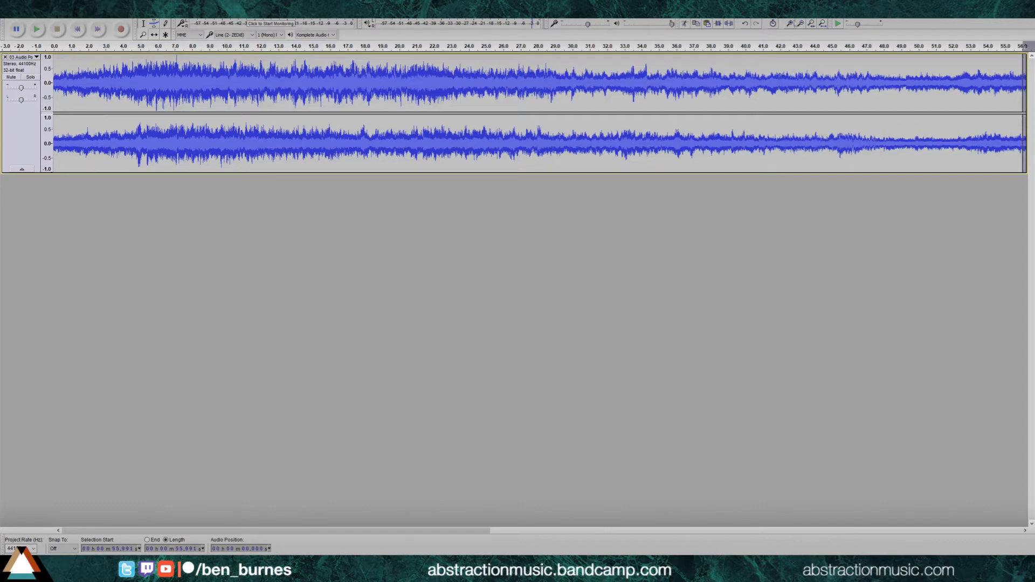
Redraw the samples in both channels just before the clip boundary near 55.99 s so they descend smoothly to meet the pasted copy's start
click(791, 23)
click(791, 24)
click(791, 24)
click(790, 23)
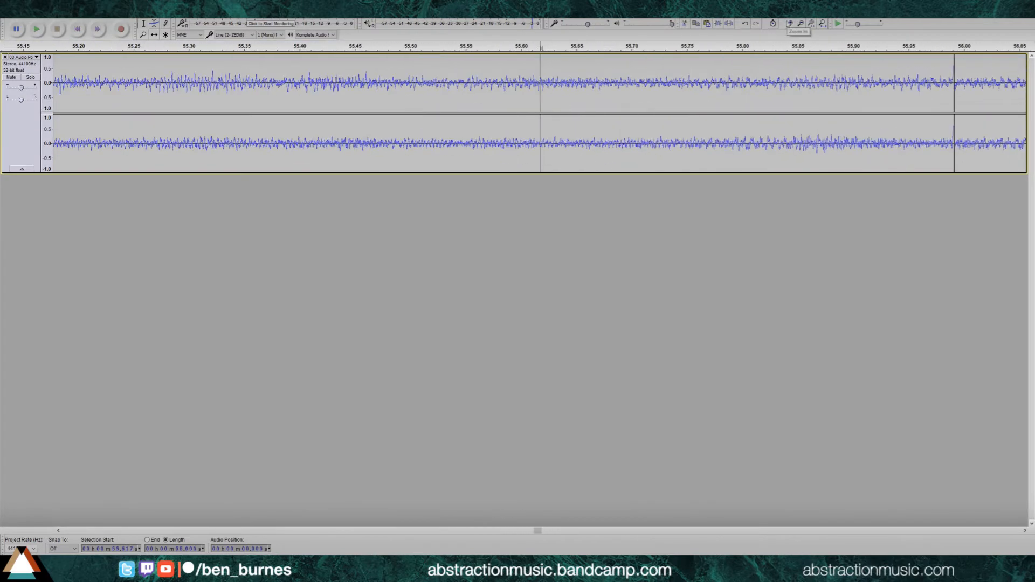
click(790, 23)
click(790, 24)
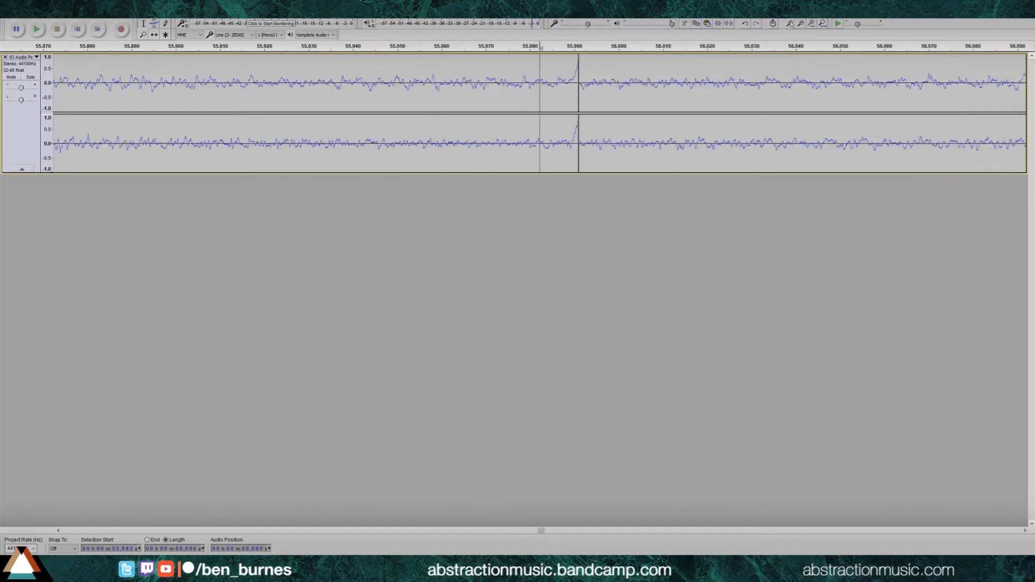
click(790, 24)
click(790, 24)
click(684, 71)
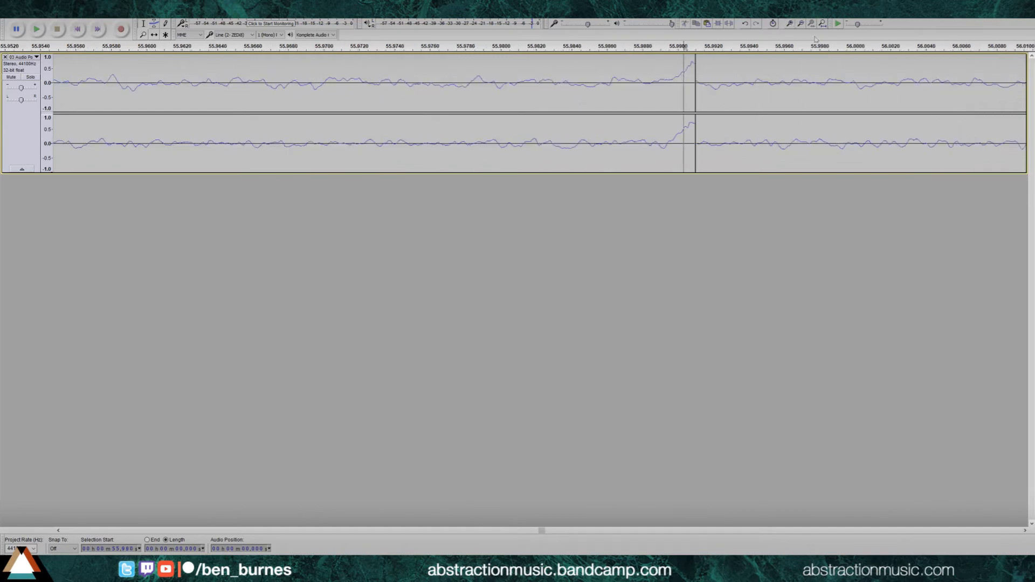
click(791, 24)
click(790, 24)
click(790, 23)
click(790, 24)
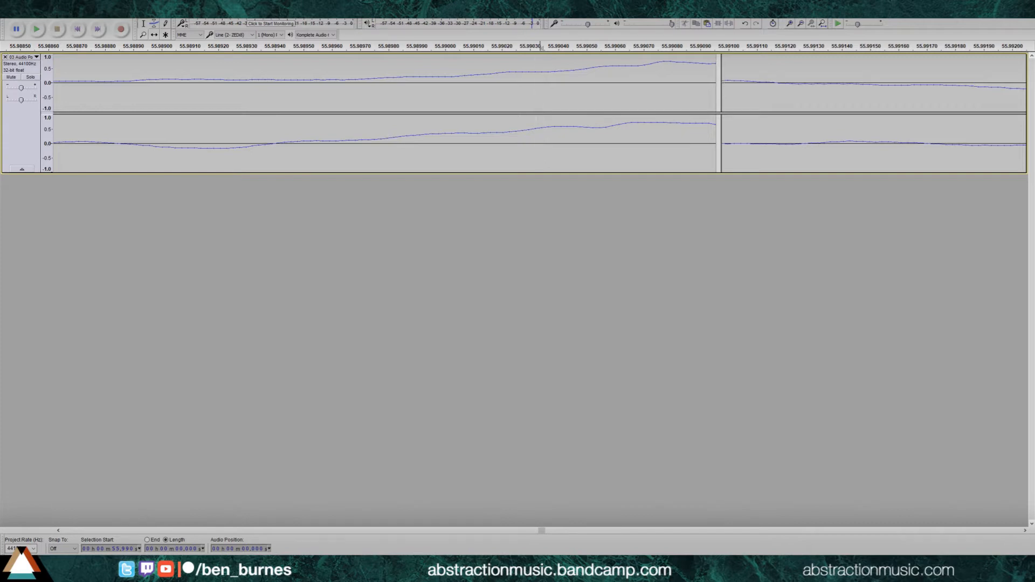
click(166, 24)
drag(503, 71, 715, 81)
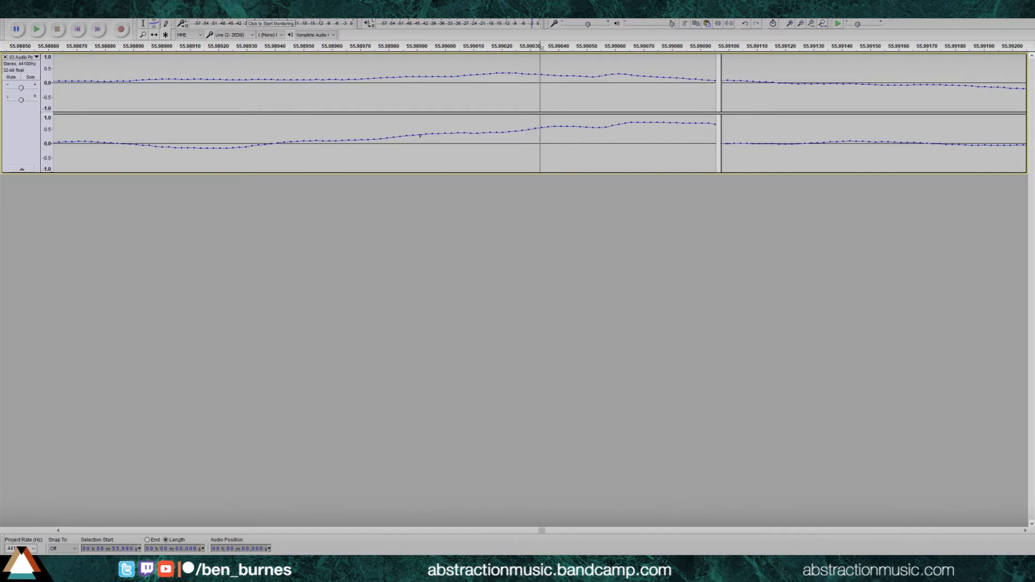
drag(453, 130, 715, 143)
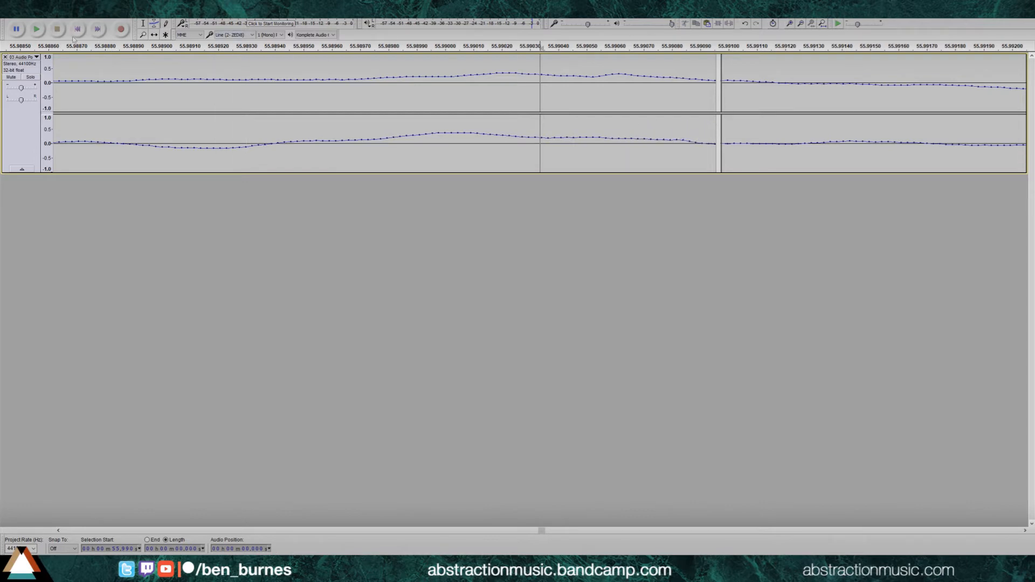
click(143, 23)
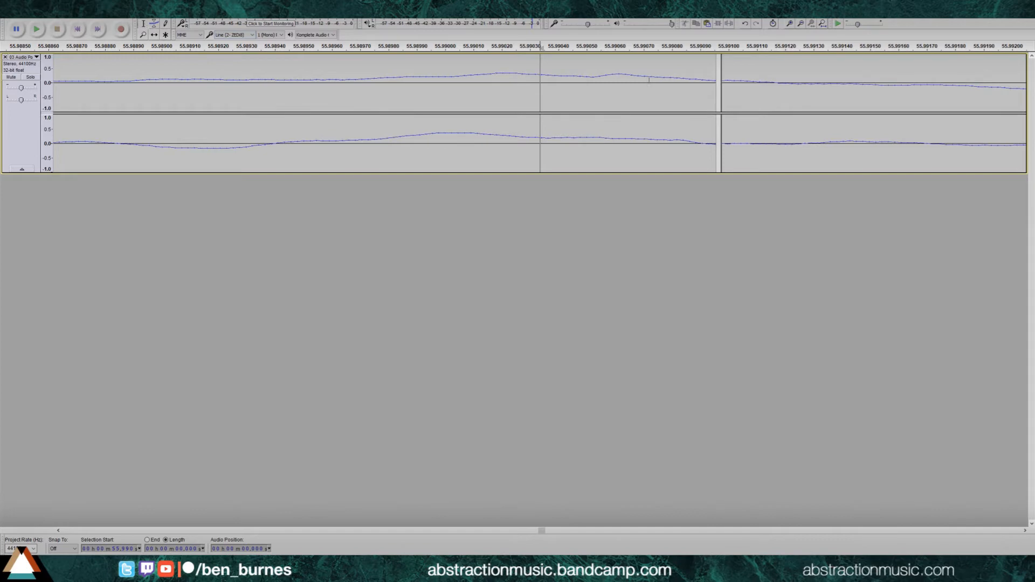
Delete the pasted copy from the clip boundary near 55.991 s through to the end of the 03 Audio track
click(721, 79)
click(720, 77)
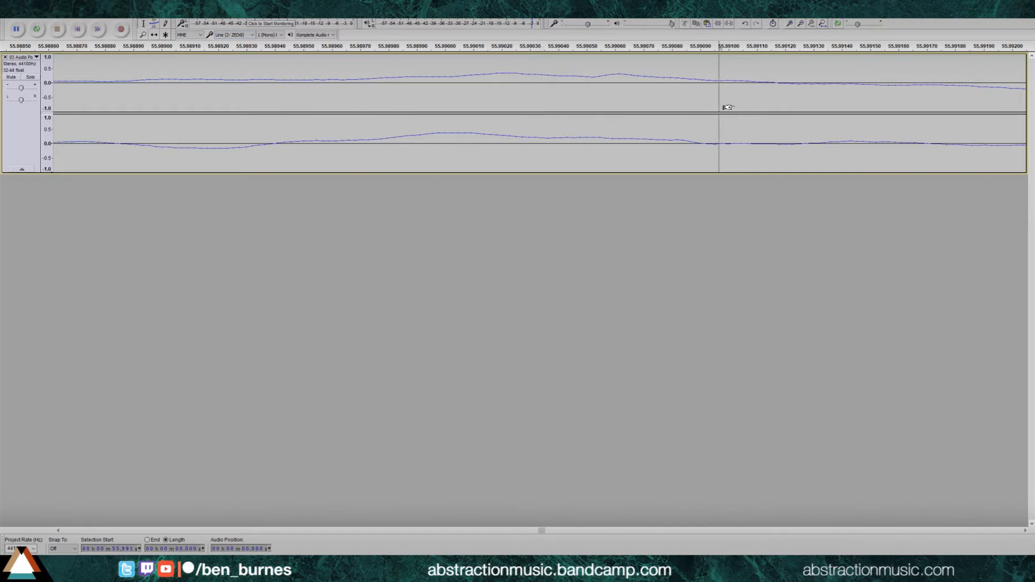
key(shift+End)
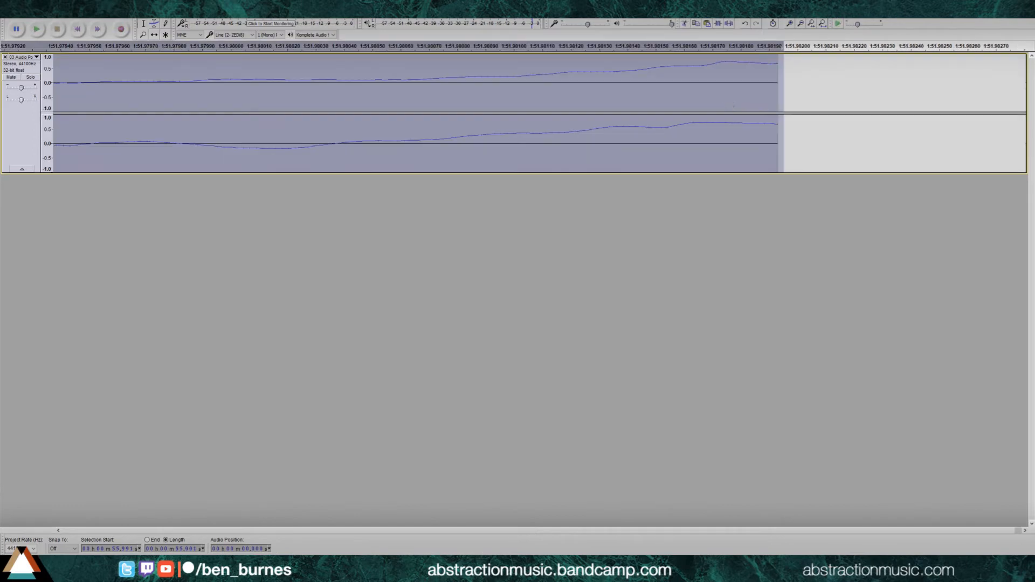
key(Delete)
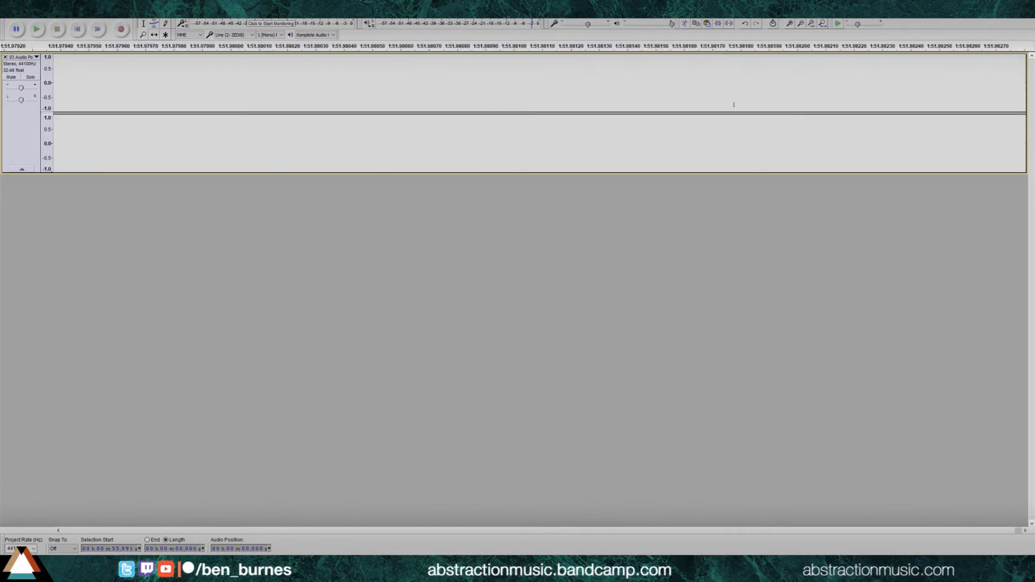
key(Home)
key(ctrl+f)
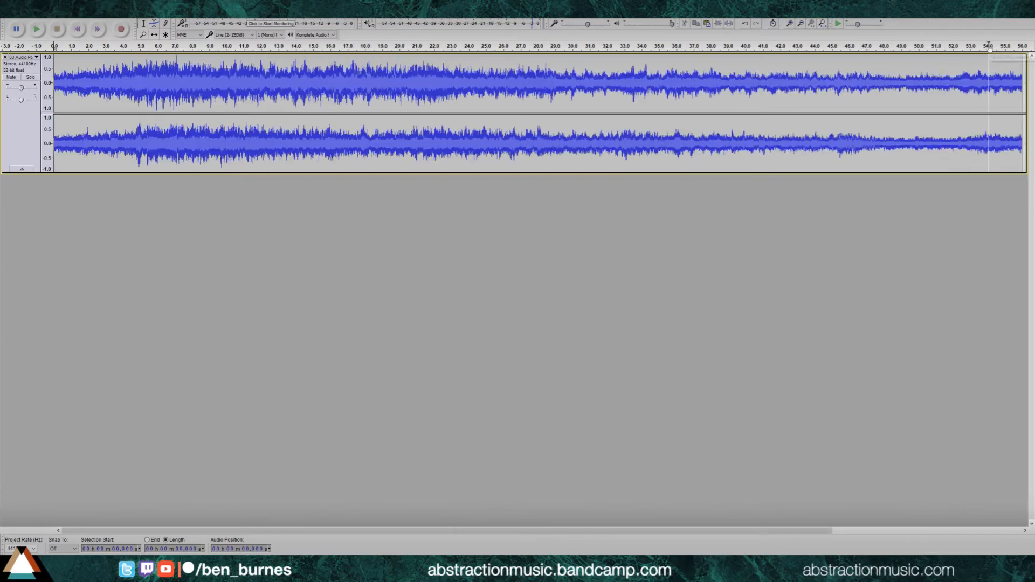
Loop-play the last seconds of the 03 Audio track across its smoothed loop point, and remove the track
click(976, 47)
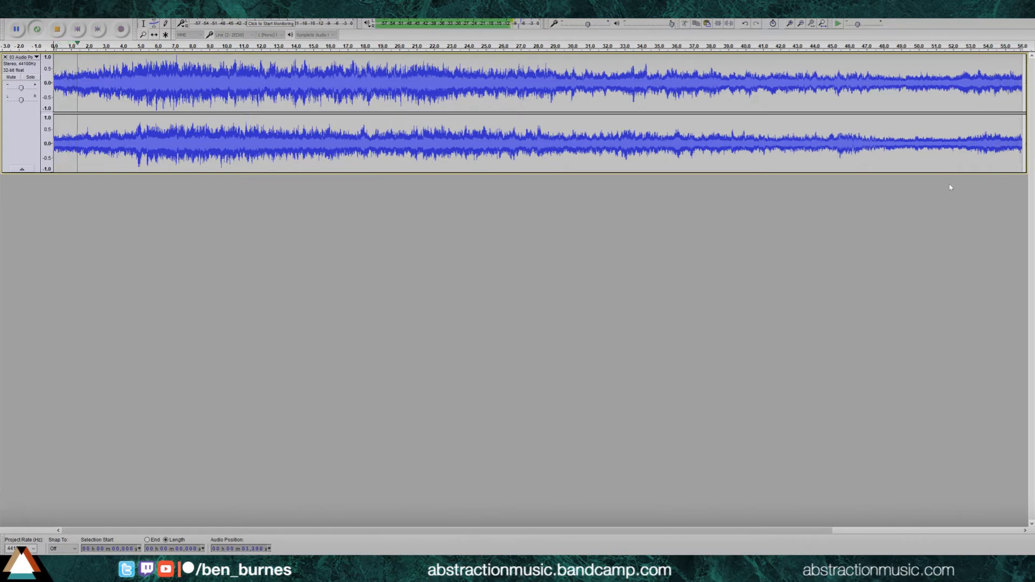
key(space)
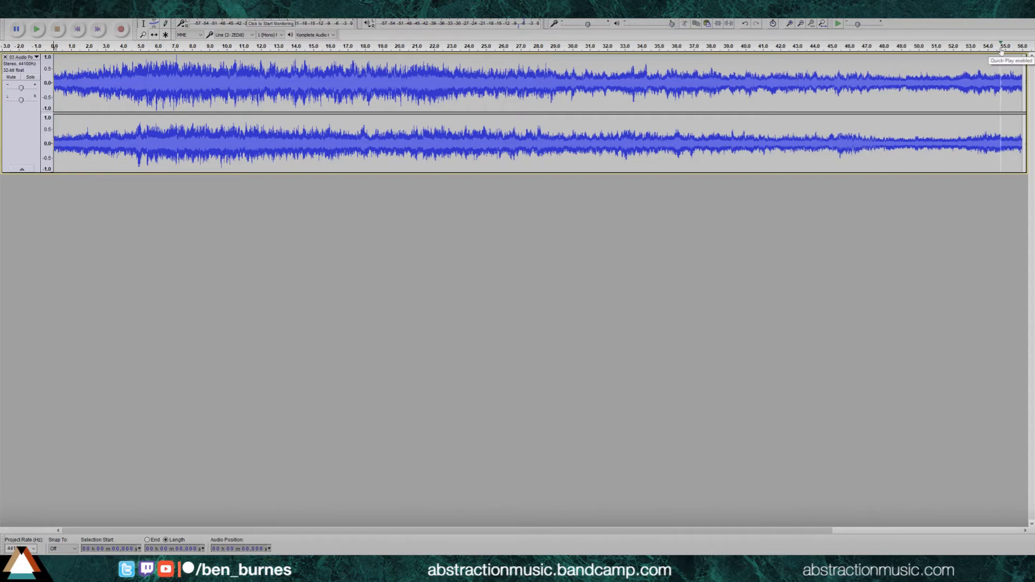
key(shift+space)
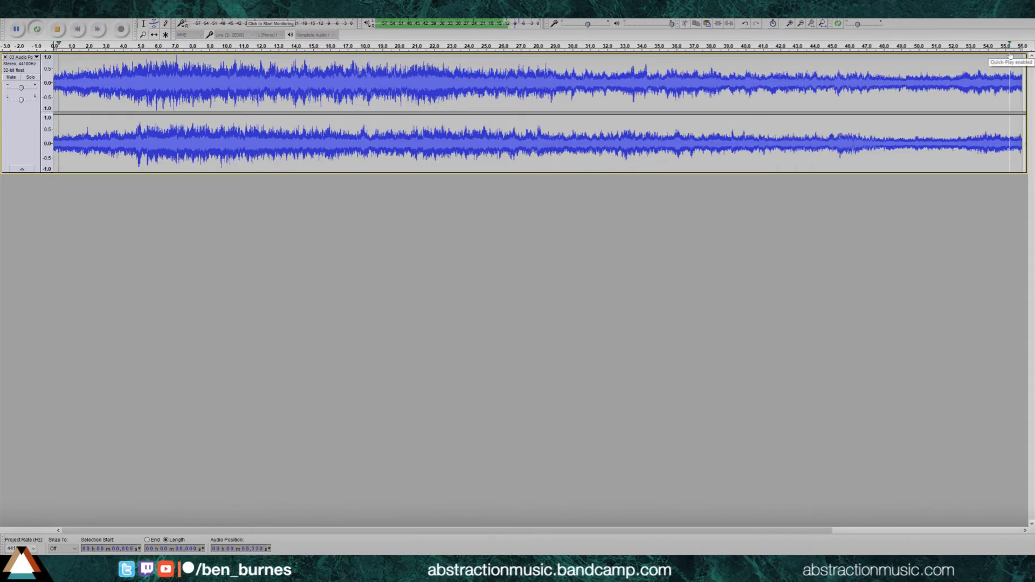
key(space)
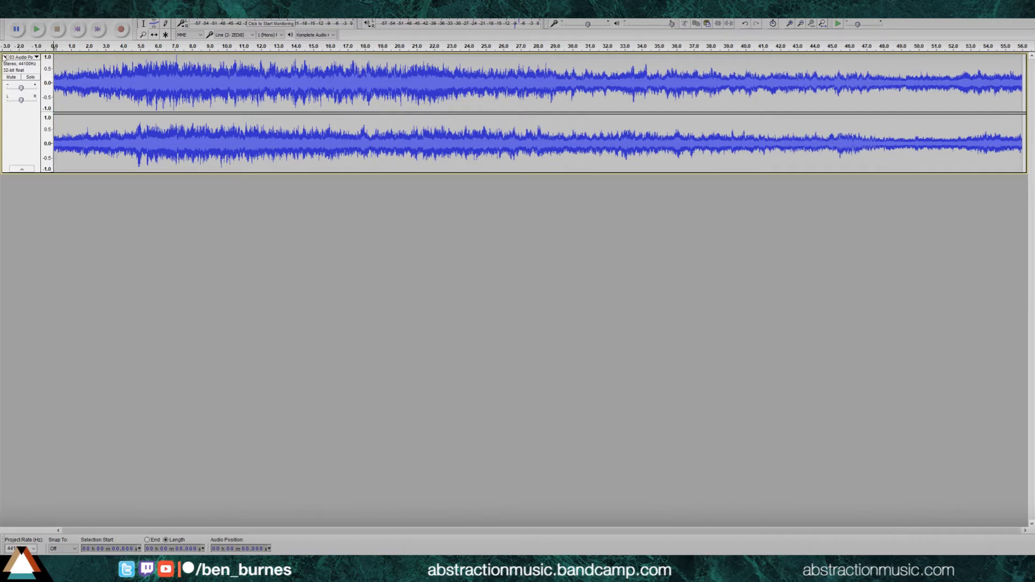
click(4, 57)
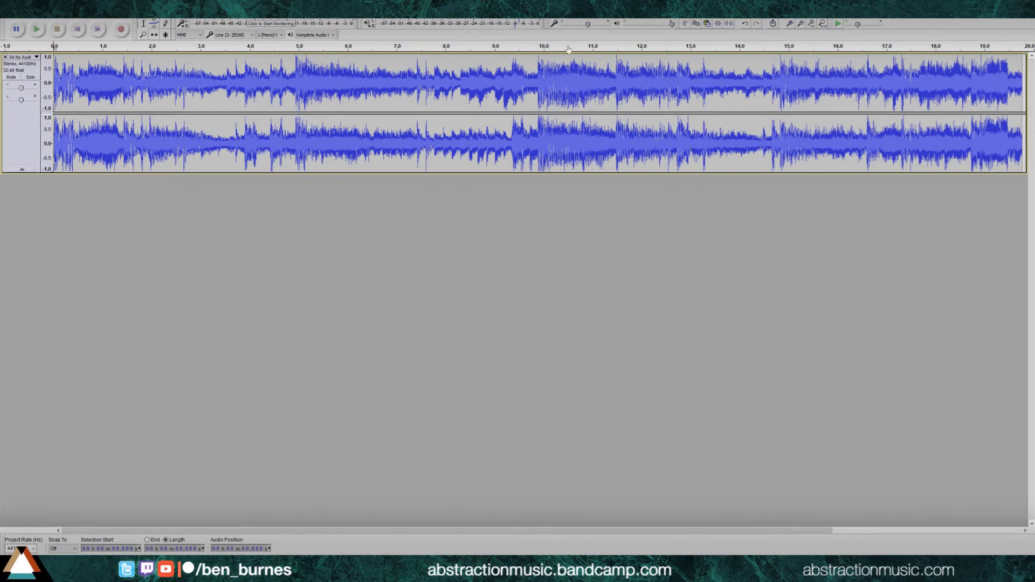
Loop-play the 04 track from about 17.5 s and again from about 18 s to listen to its loop point
click(911, 49)
click(911, 49)
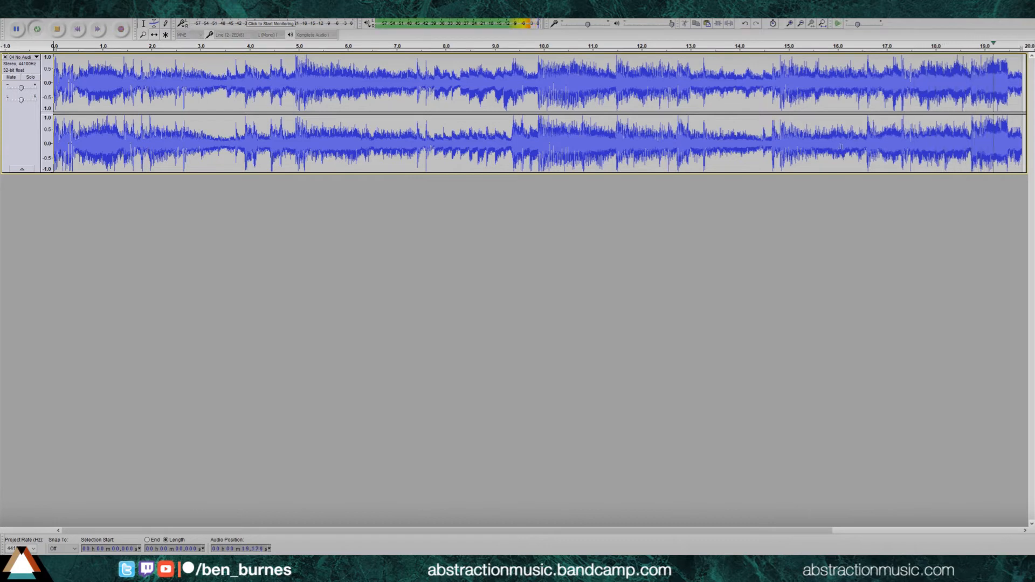
key(space)
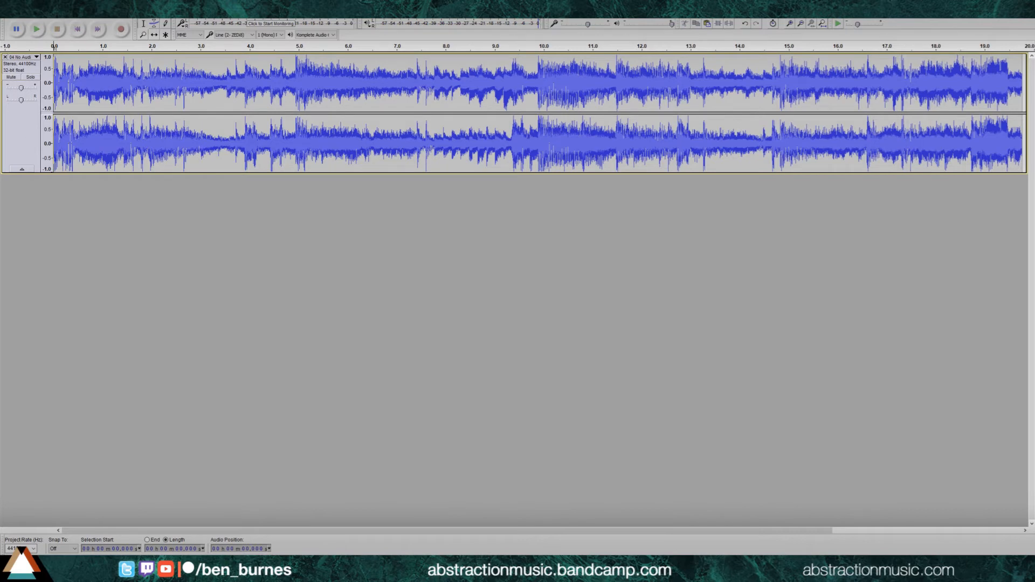
click(933, 48)
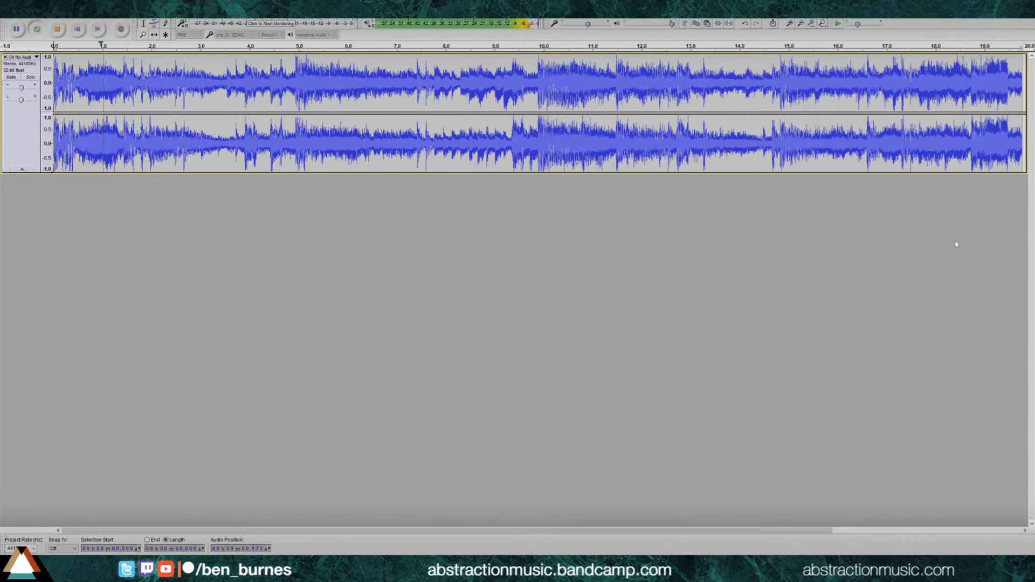
key(space)
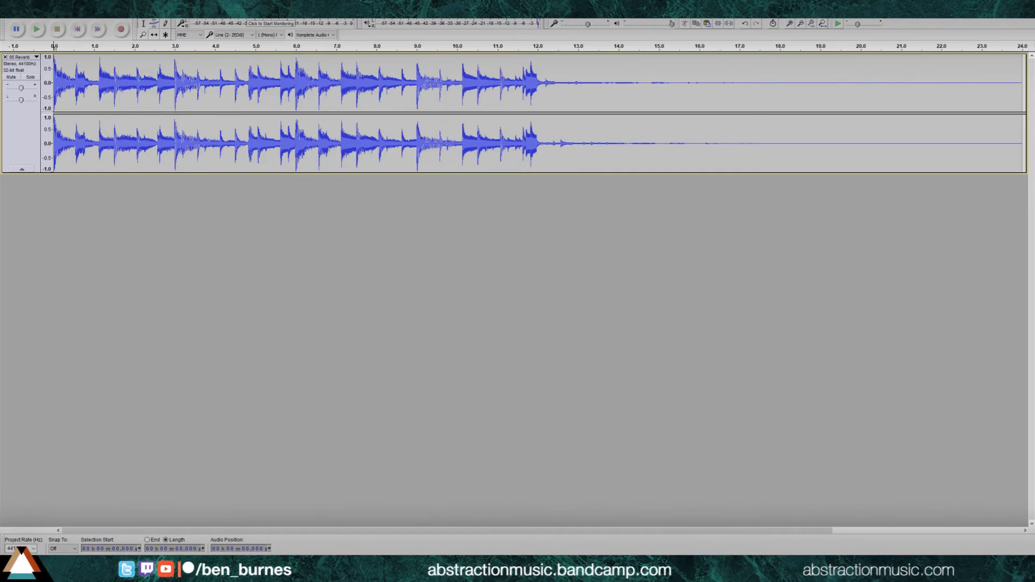
Select the 05 Reverb track's tail from about 12 s to 20.4 s, and play the music from about 8.4 s
click(537, 88)
drag(538, 87, 878, 136)
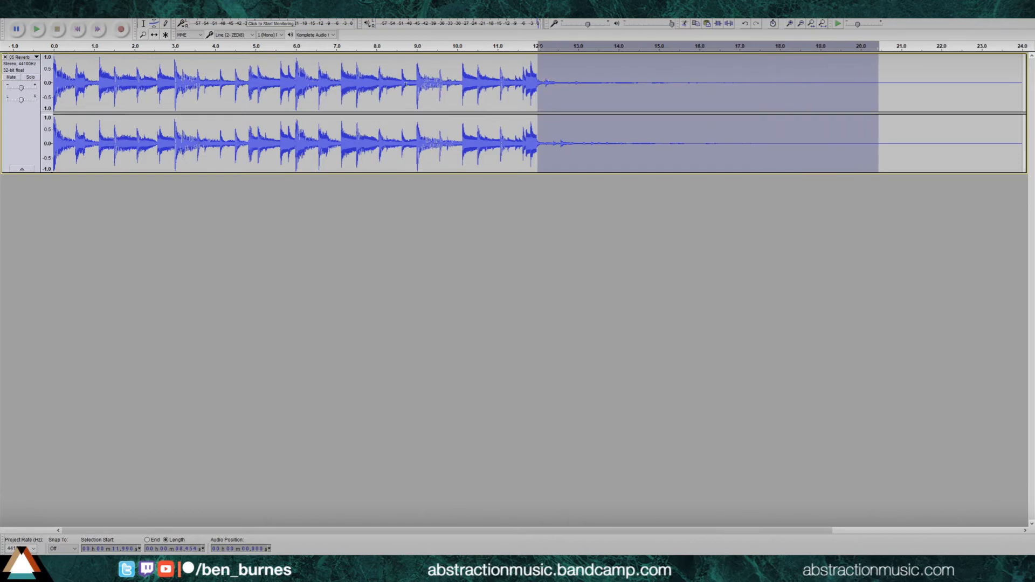
click(393, 81)
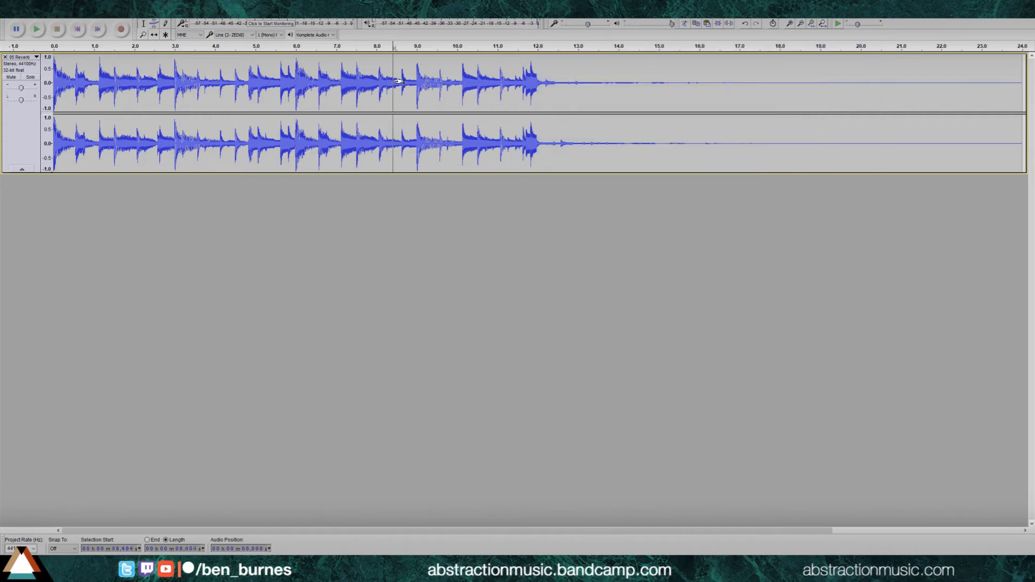
key(space)
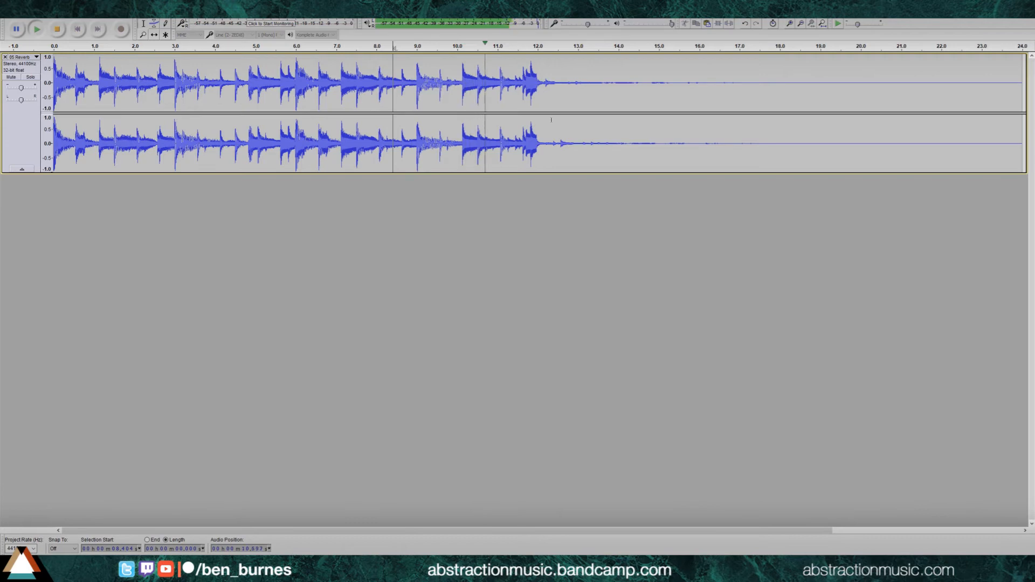
key(space)
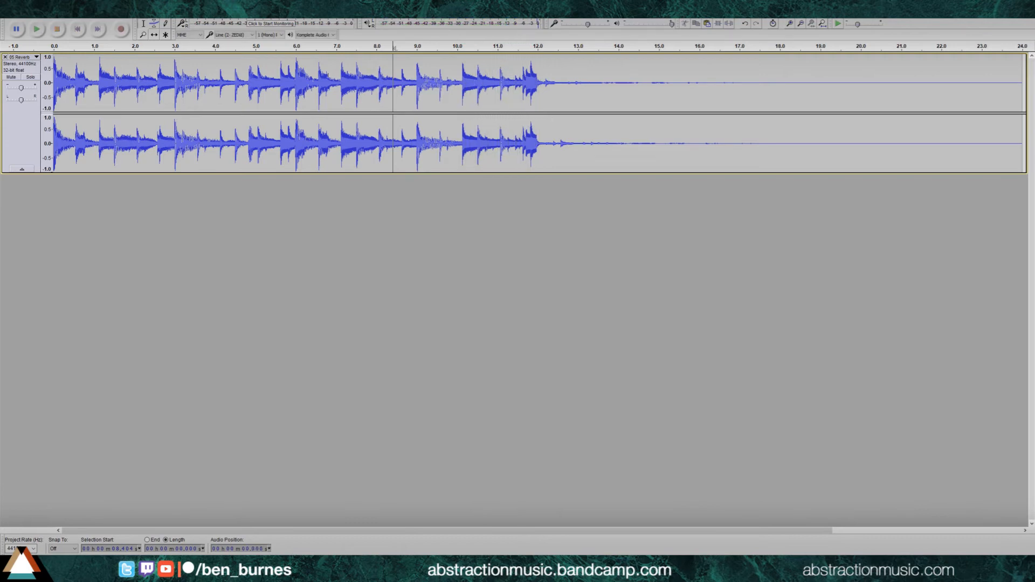
Play the 05 Reverb track from about 6.8 s and measure the section from about 7.5 s to 9 s by selecting it
click(328, 75)
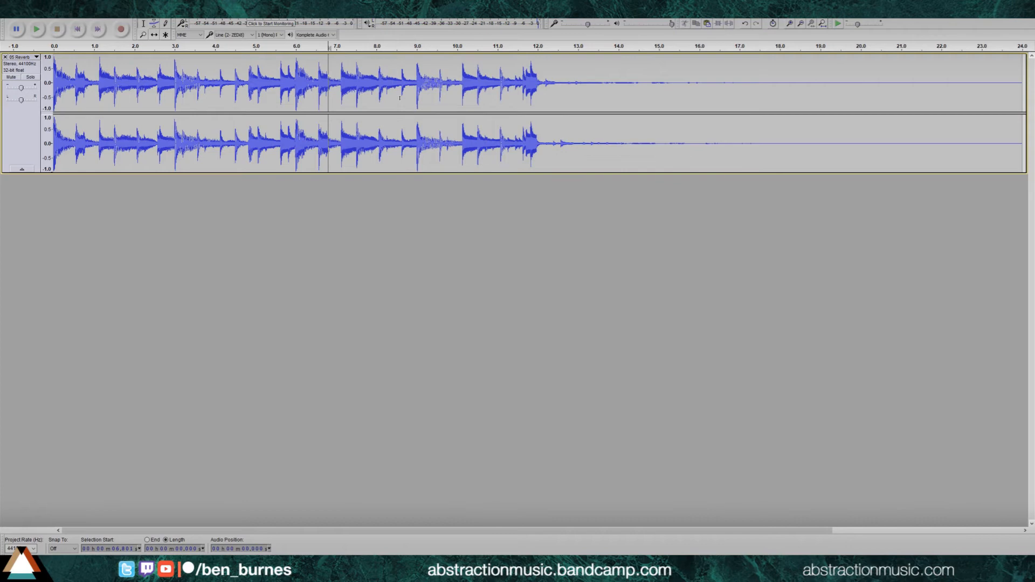
key(space)
drag(357, 92, 417, 91)
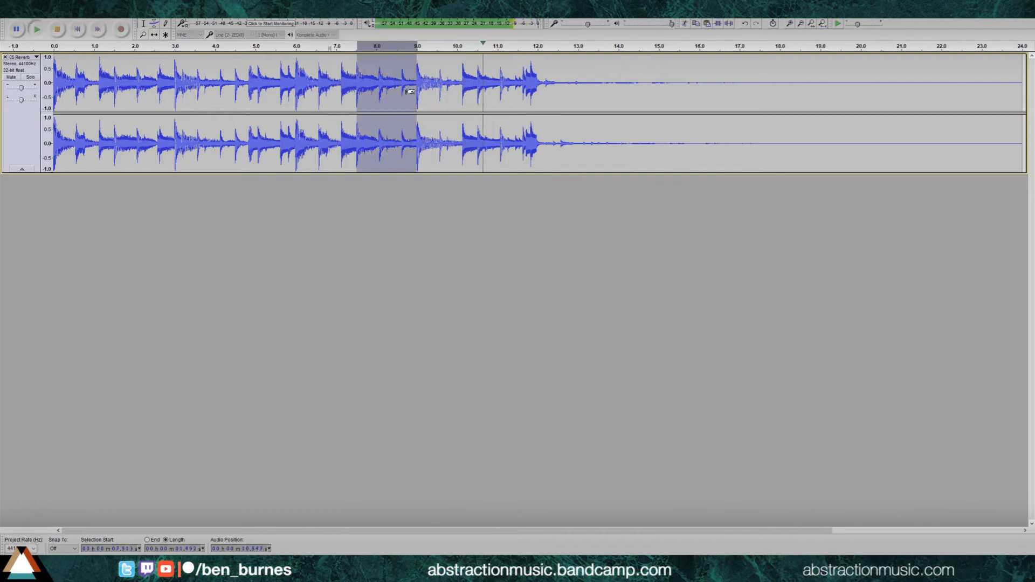
key(space)
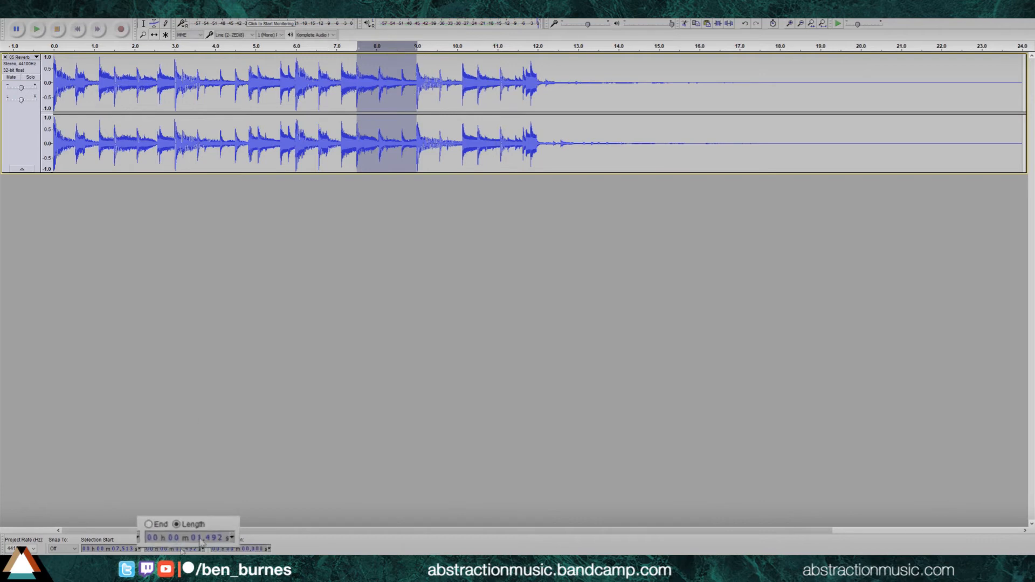
Play from about 9 s and measure the next two sections, about 9 to 10.5 s and 10.5 to 12 s, by selecting them
click(427, 85)
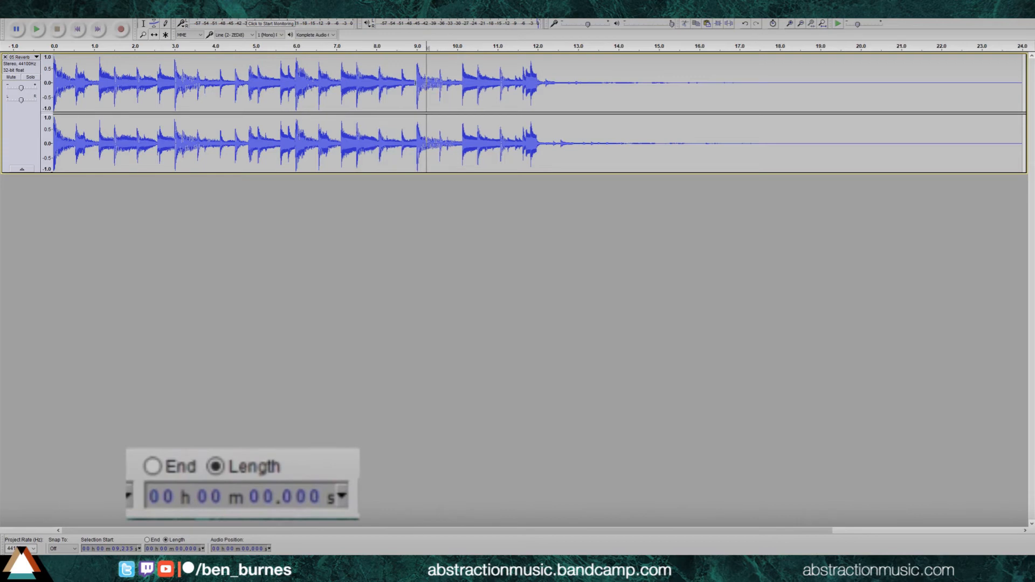
click(417, 82)
key(space)
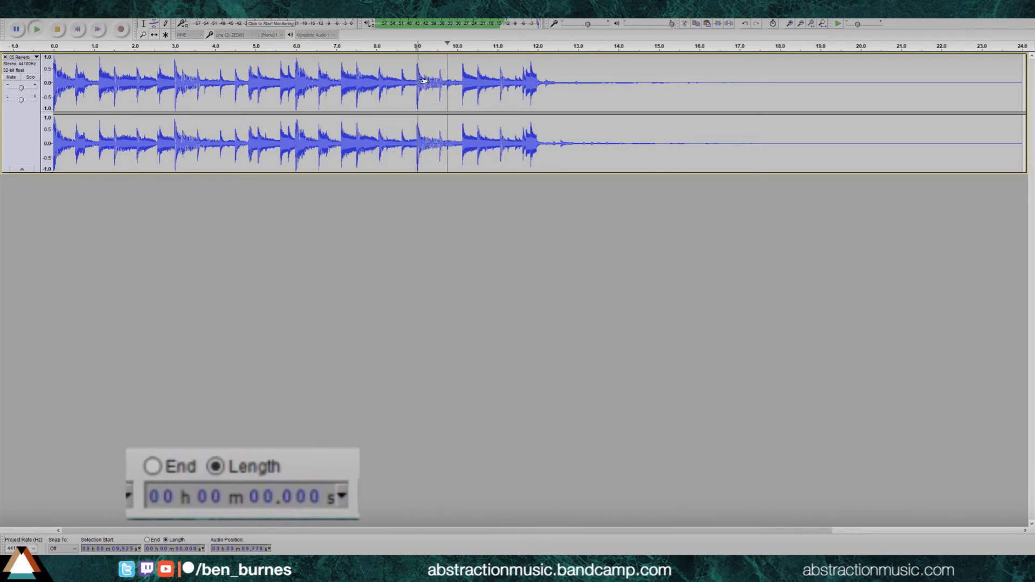
drag(417, 81, 476, 84)
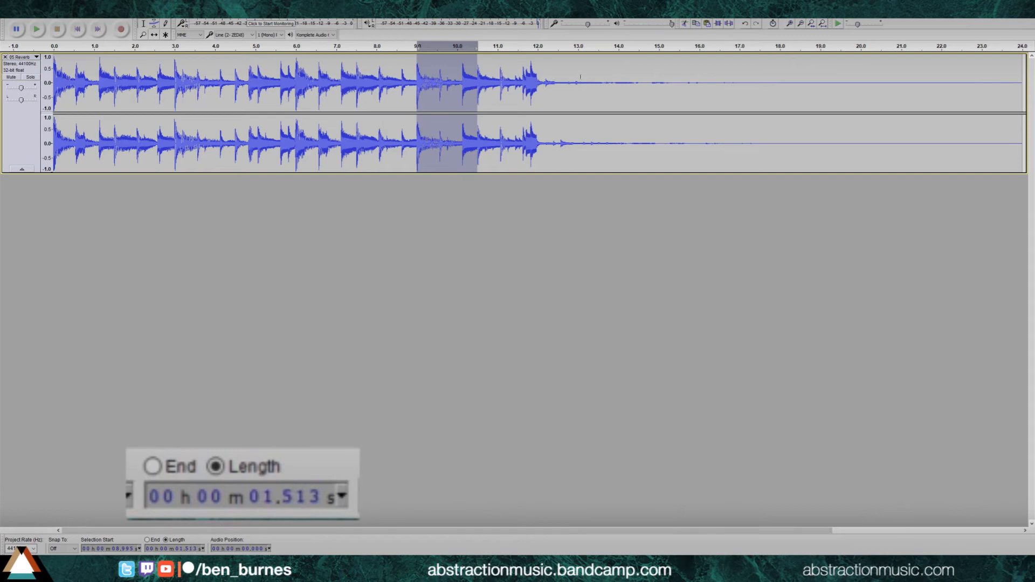
click(494, 88)
drag(476, 77, 536, 90)
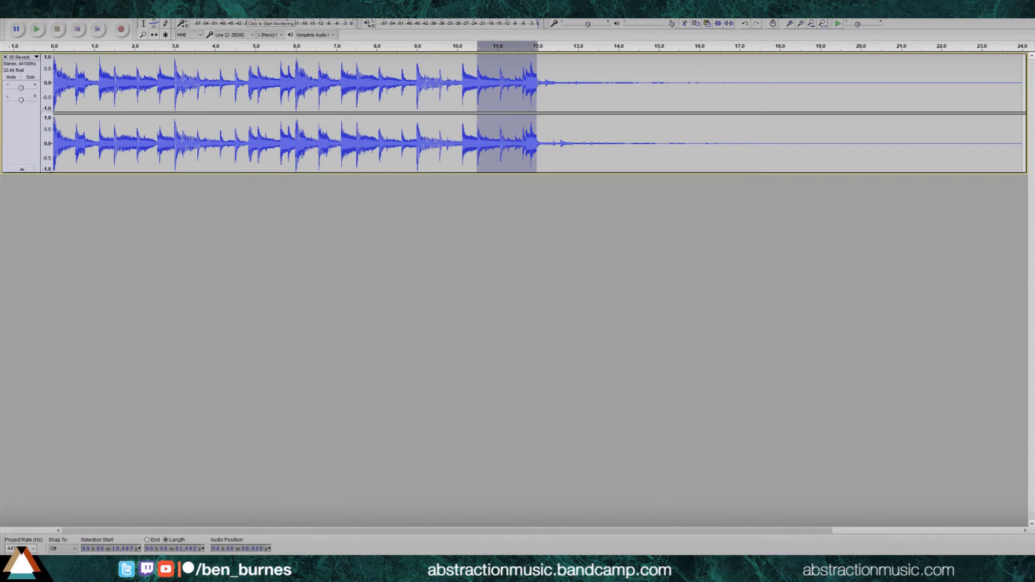
Cut the reverb tail of the 05 Reverb track from where the last note fades at about 11.982 s to the track's end
click(536, 88)
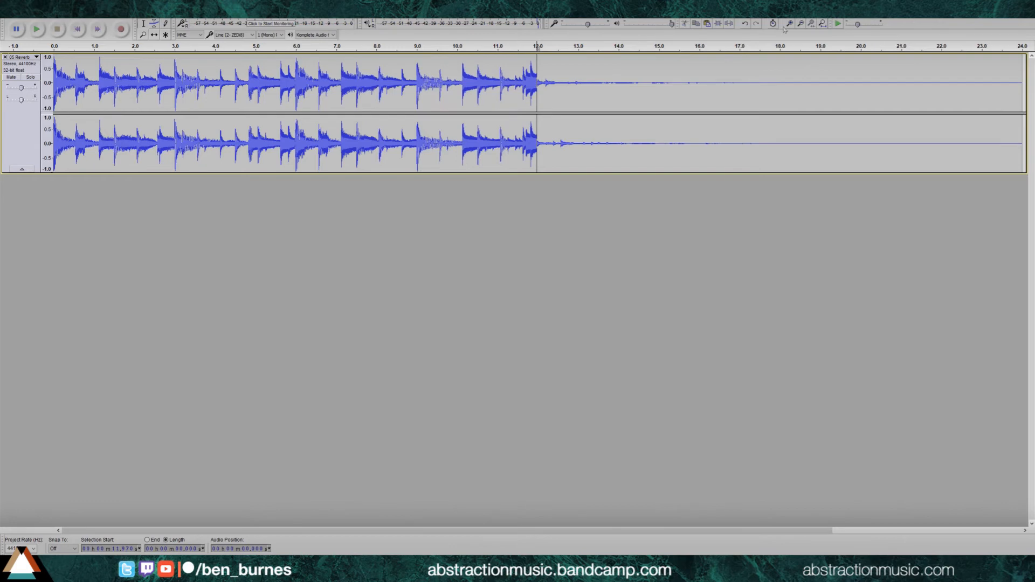
key(ctrl+1)
key(ctrl+1)
key(ctrl+1)
key(ctrl+1)
key(ctrl+1)
key(ctrl+1)
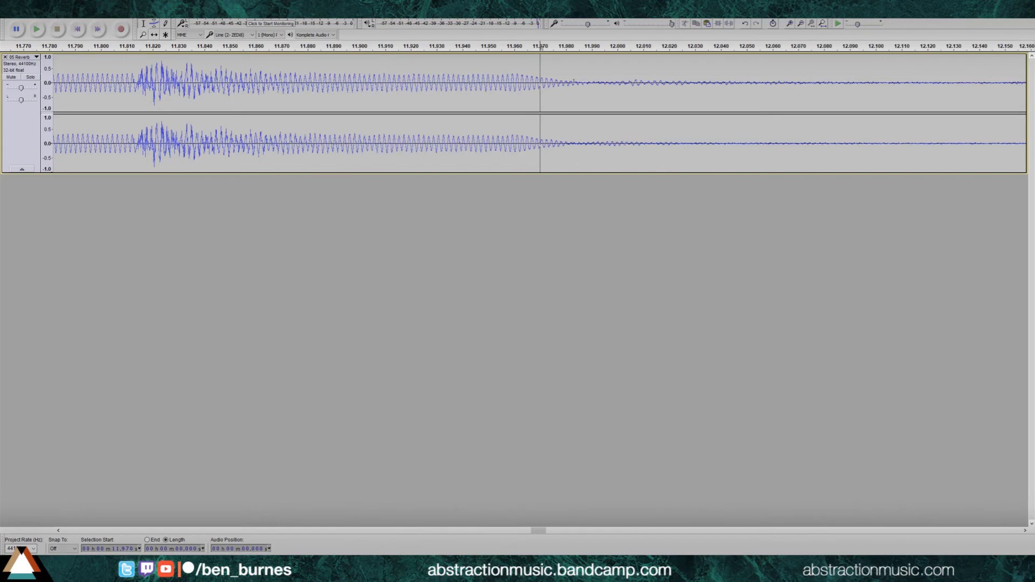
click(572, 83)
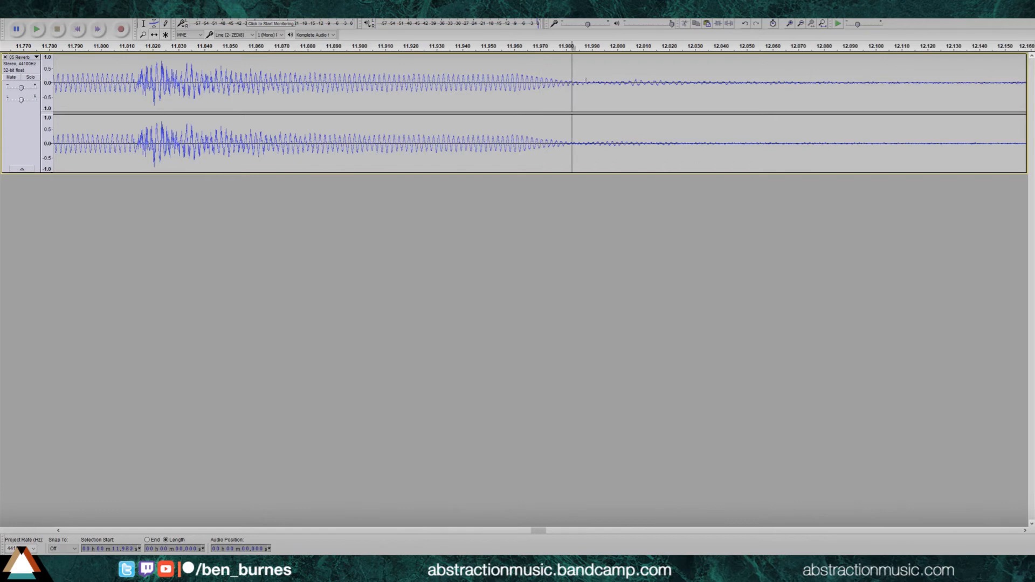
click(790, 23)
click(789, 23)
click(790, 24)
click(789, 24)
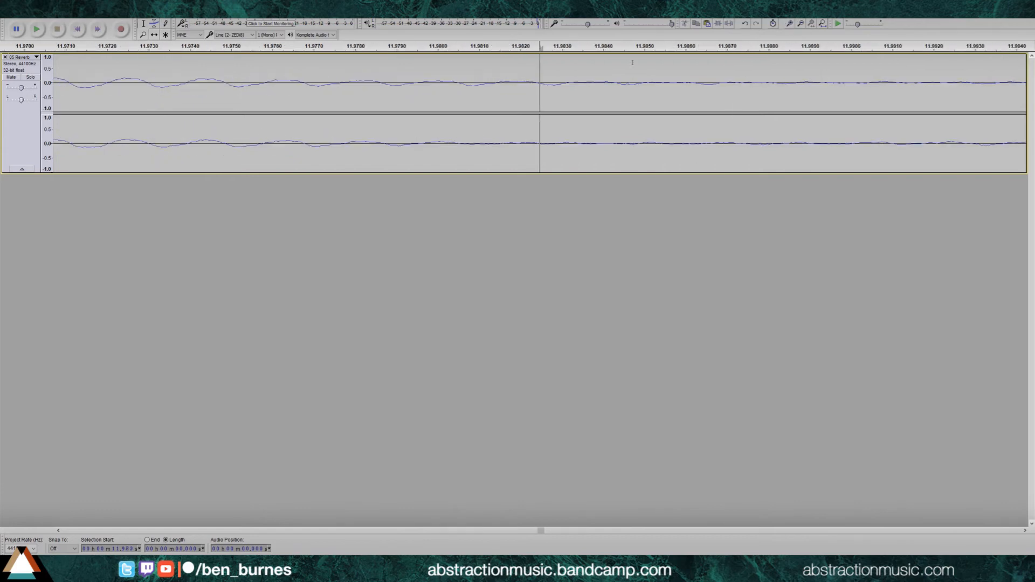
click(538, 85)
key(shift)
key(shift+End)
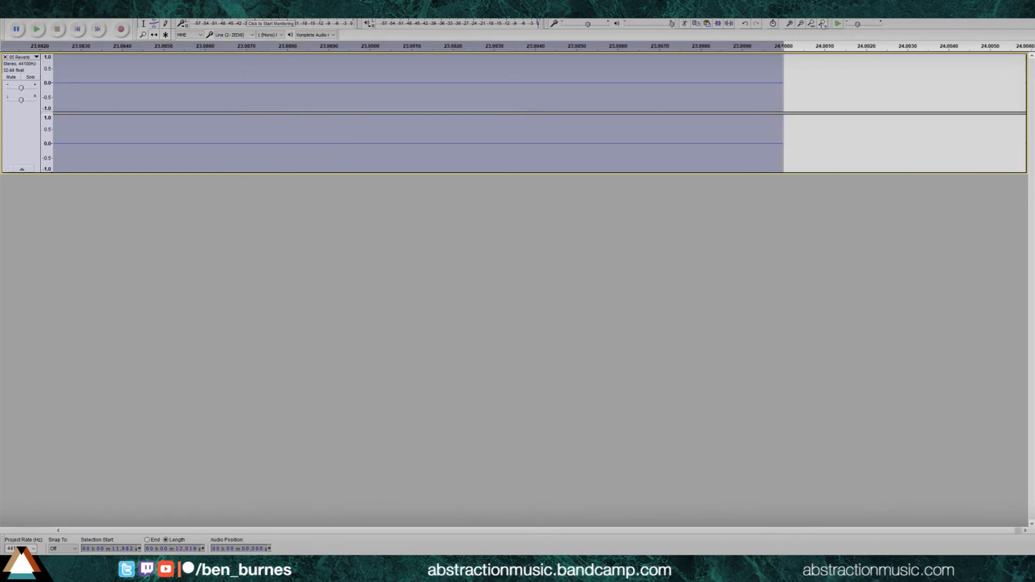
key(Delete)
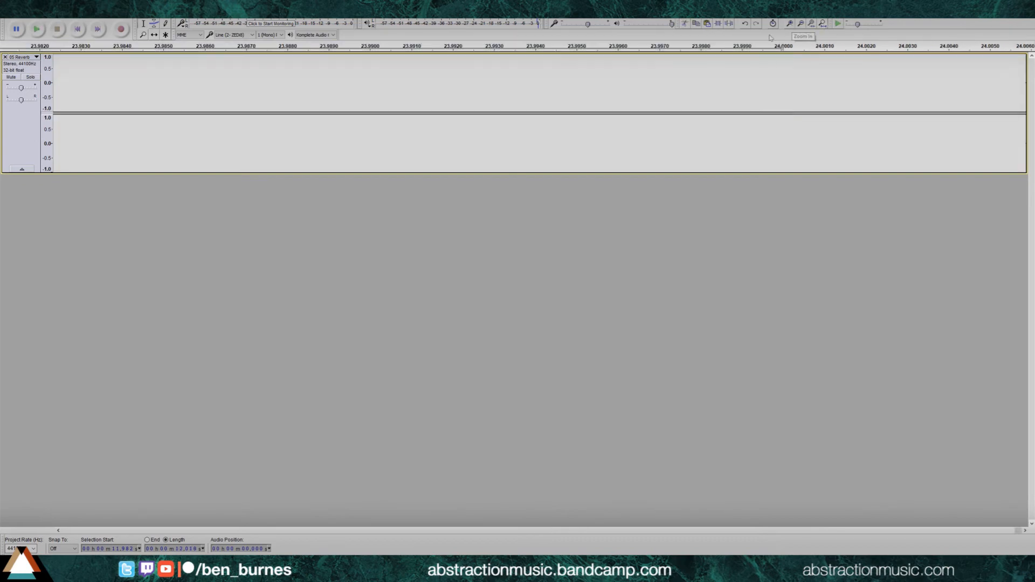
click(823, 26)
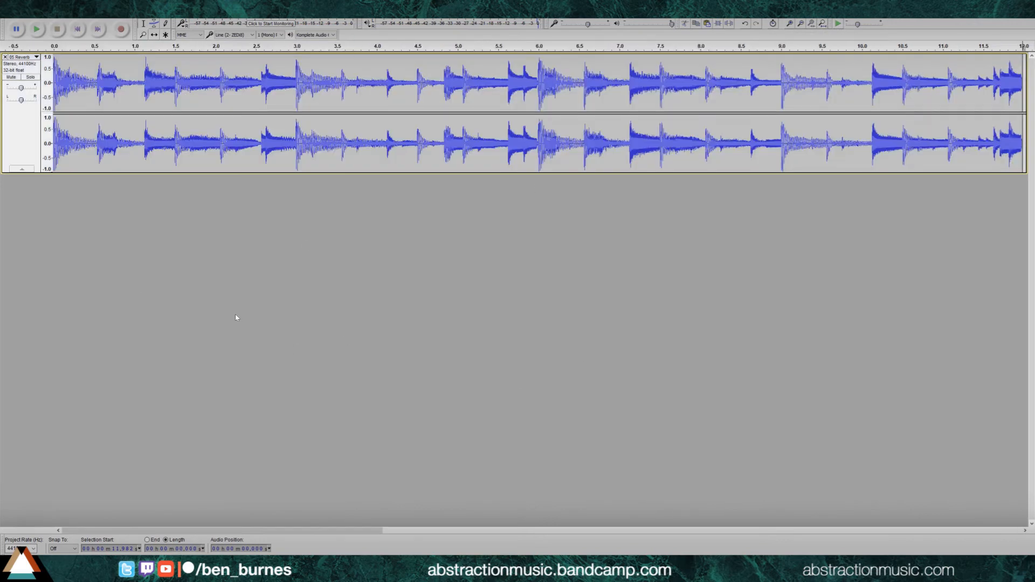
Paste the cut reverb tail into a new stereo track starting at 0 s
click(23, 131)
click(385, 382)
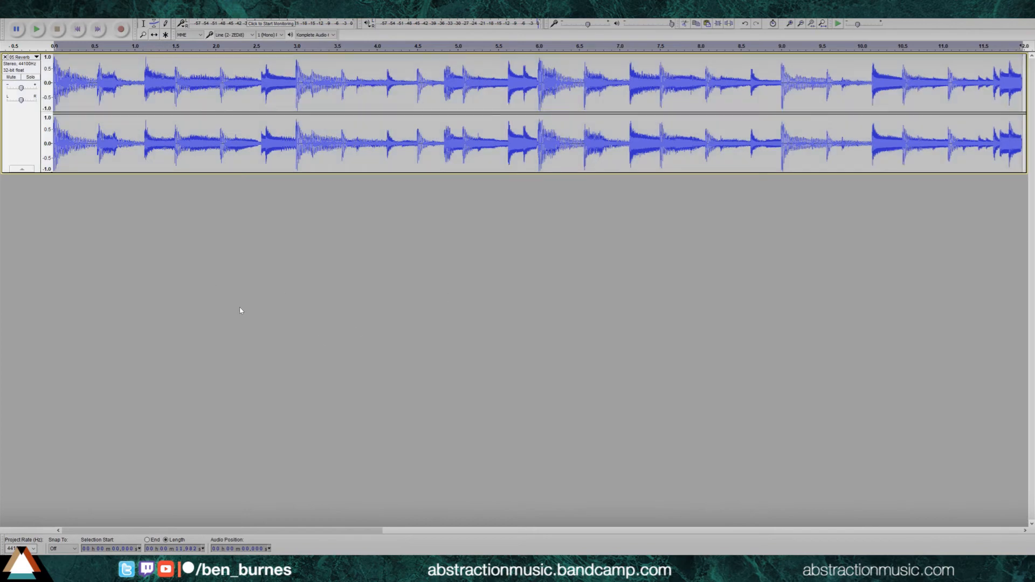
key(ctrl+v)
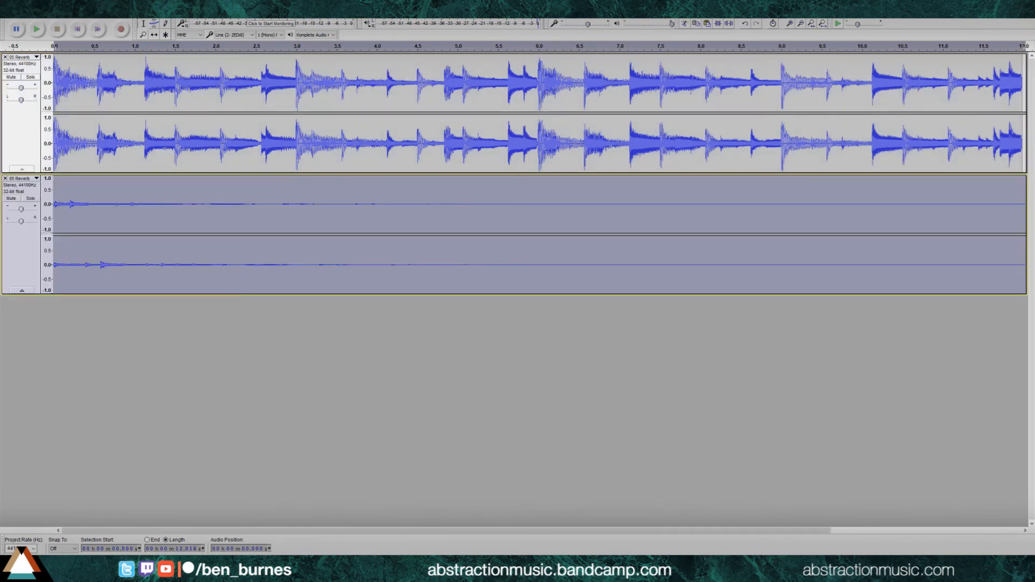
click(801, 24)
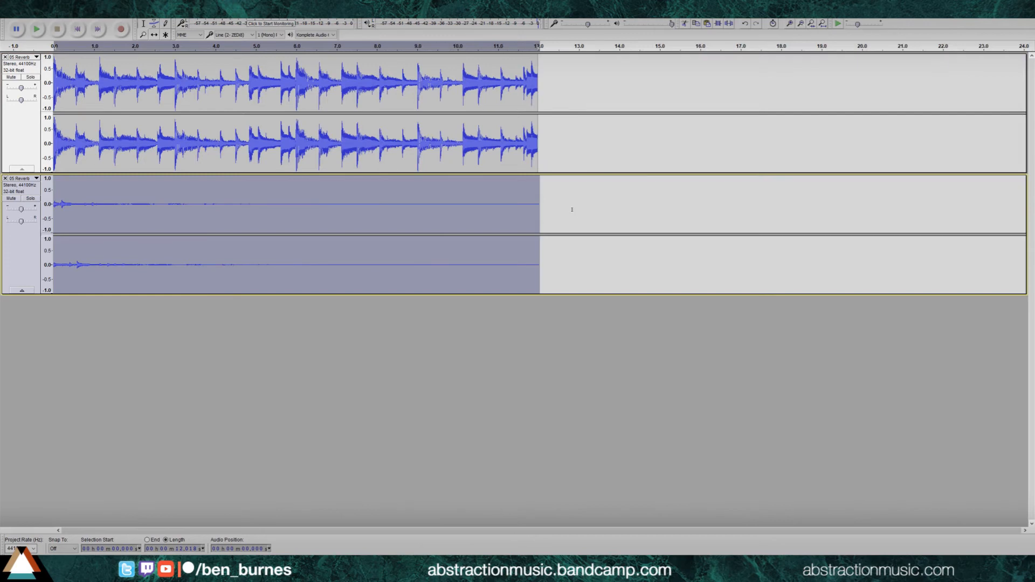
Delete the silent remainder of the pasted reverb tail from about 5.6 s onward
drag(571, 209, 281, 215)
key(Delete)
click(441, 214)
key(Delete)
click(474, 218)
click(525, 228)
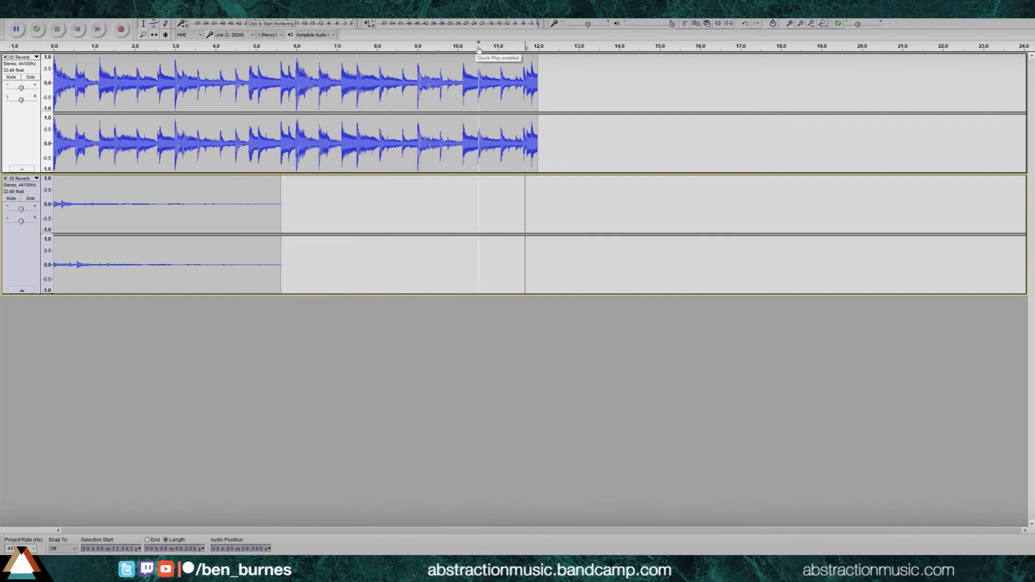
Loop-play the 05 Reverb track with its overlaid tail from about 10.5 s to check the loop point
click(479, 49)
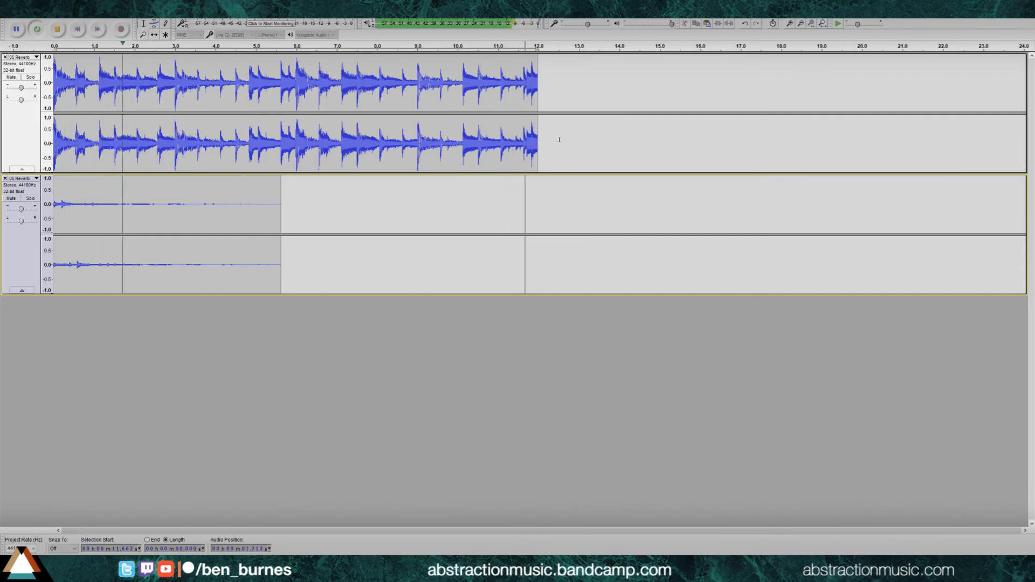
click(474, 48)
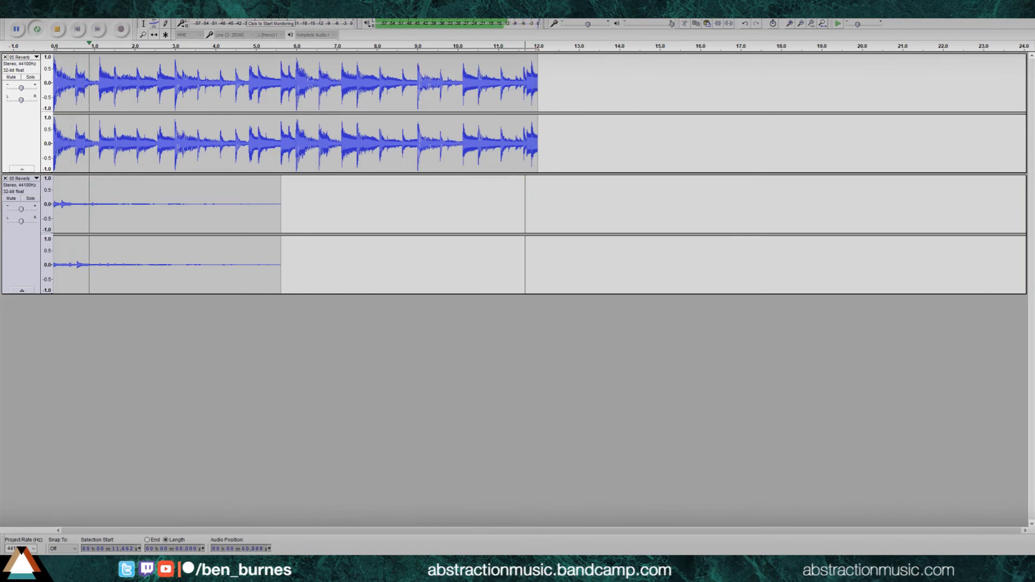
key(space)
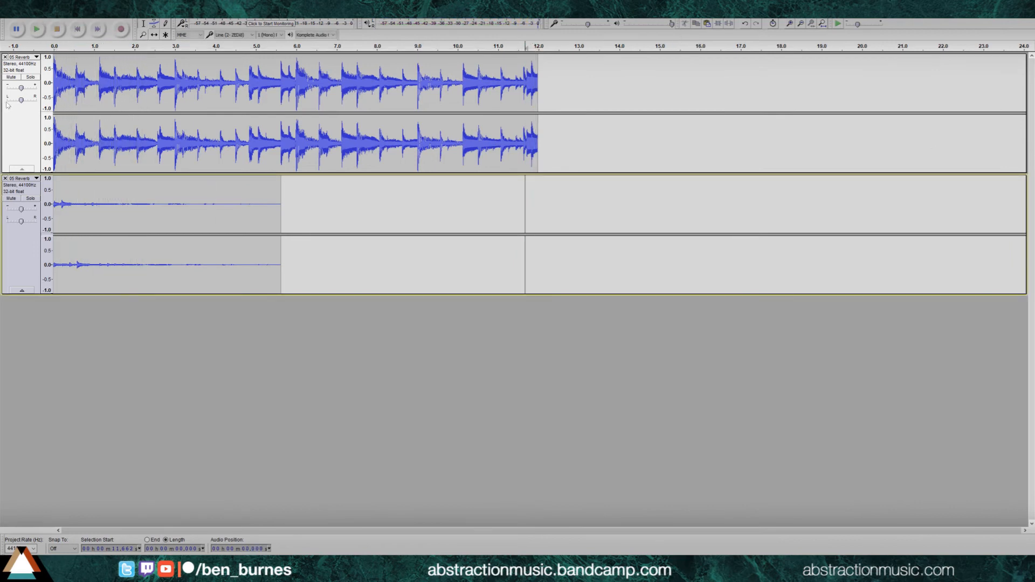
Remove both 05 Reverb tracks from the project
click(6, 57)
click(6, 57)
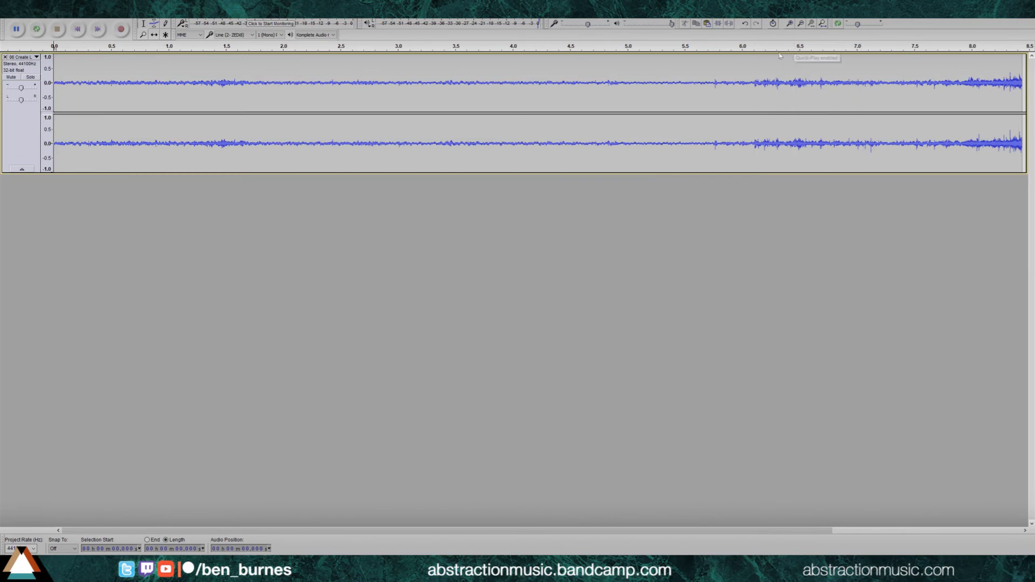
Loop-play the ambience track across its loop point from about 6.5 s and again from about 7.1 s, checking its last 0.8 s
click(797, 47)
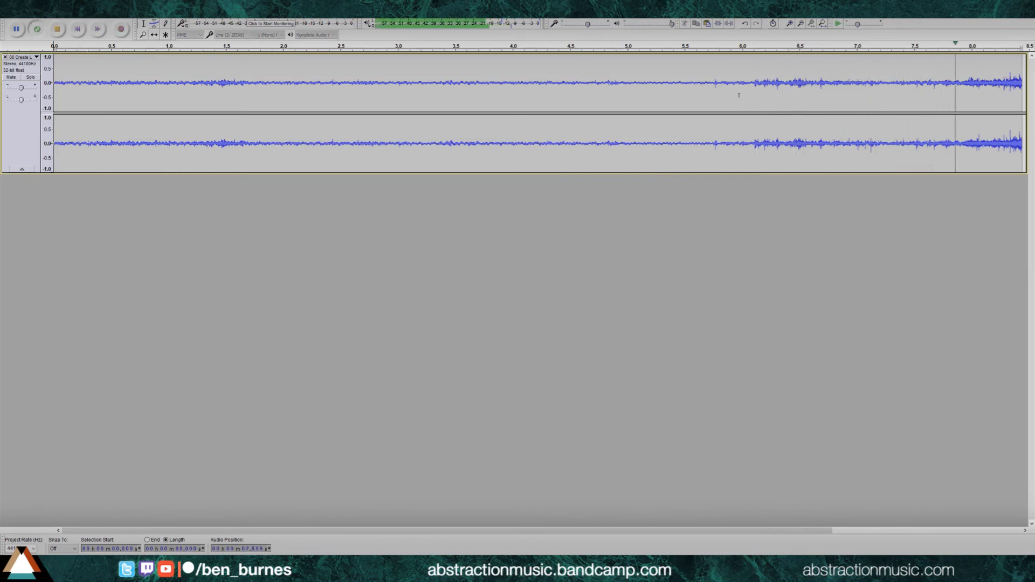
key(space)
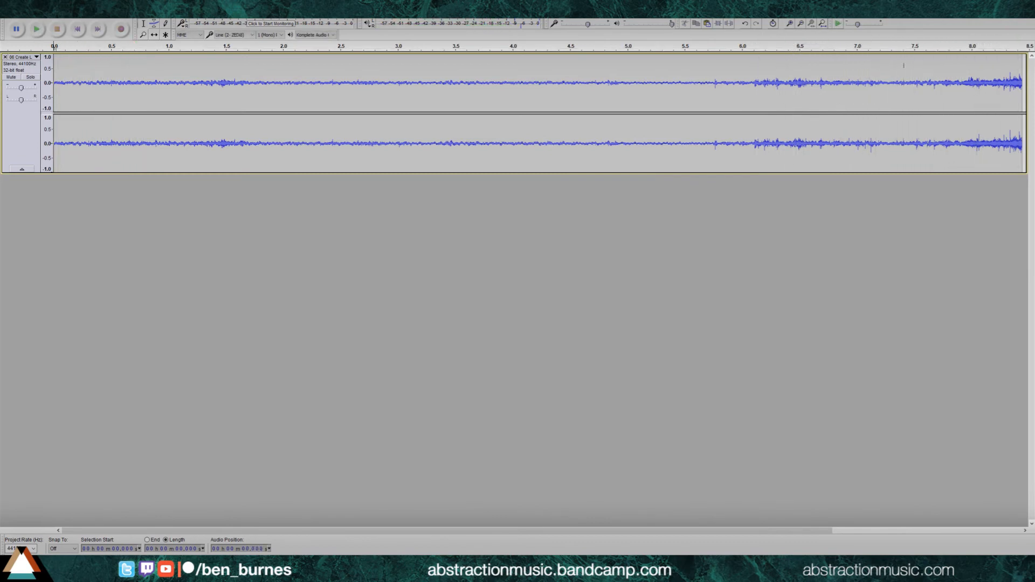
drag(933, 95, 957, 99)
click(823, 27)
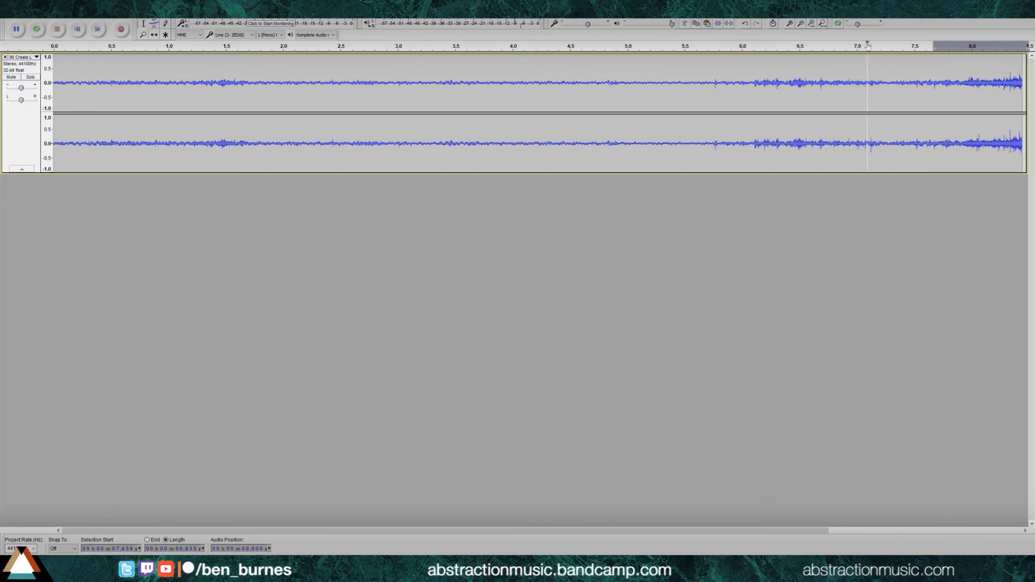
key(shift+space)
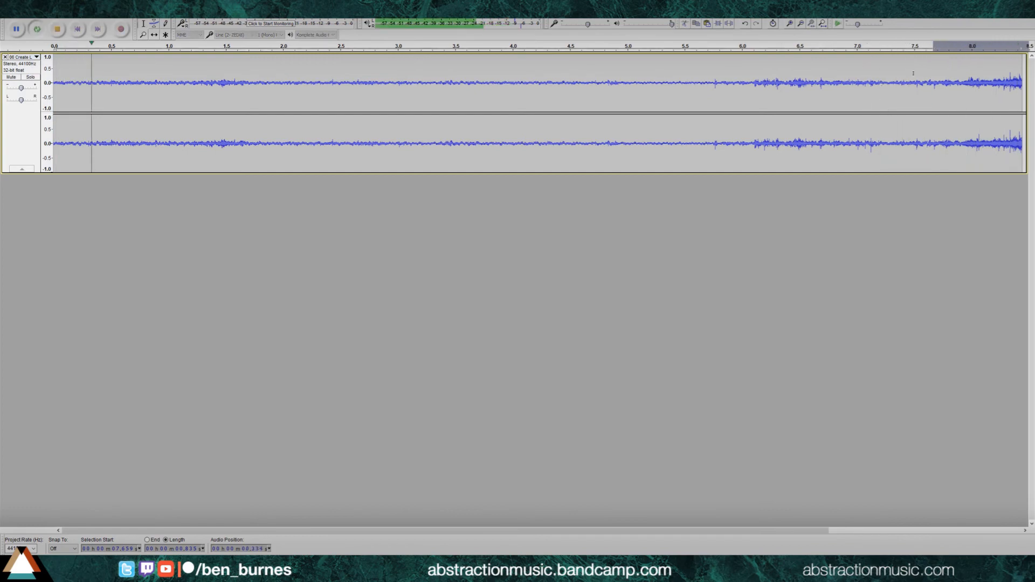
key(space)
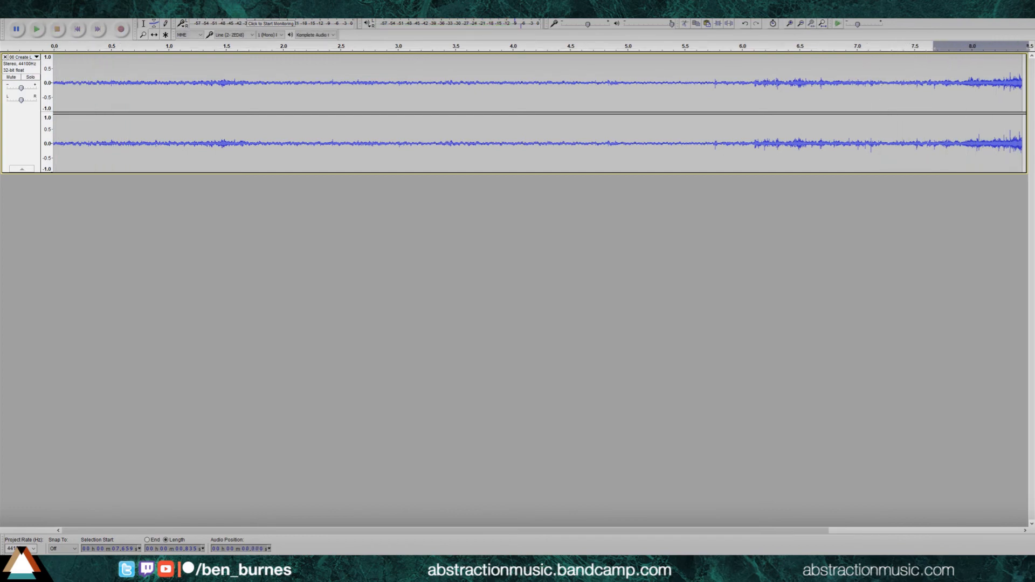
key(alt+Tab)
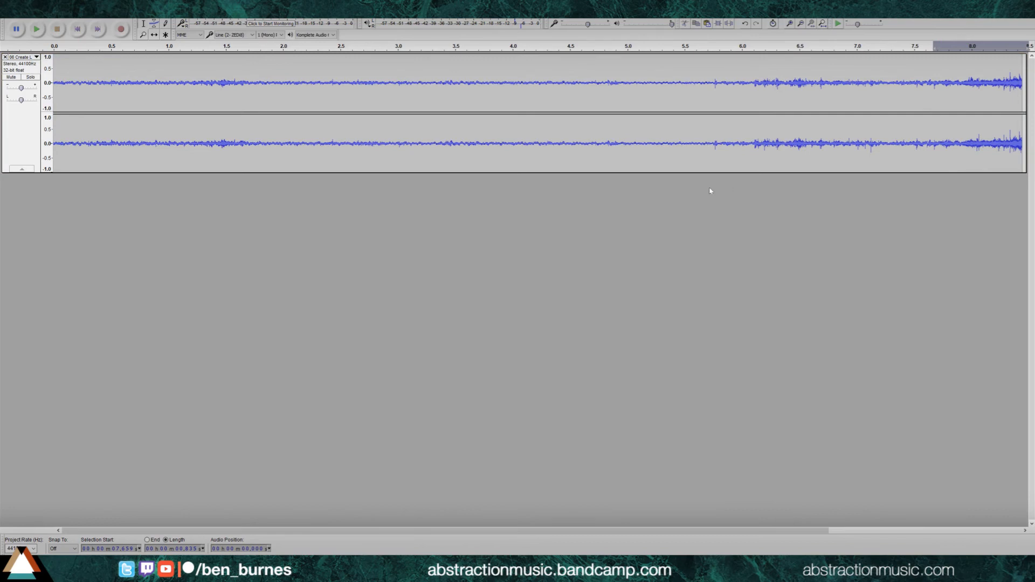
key(alt+Tab)
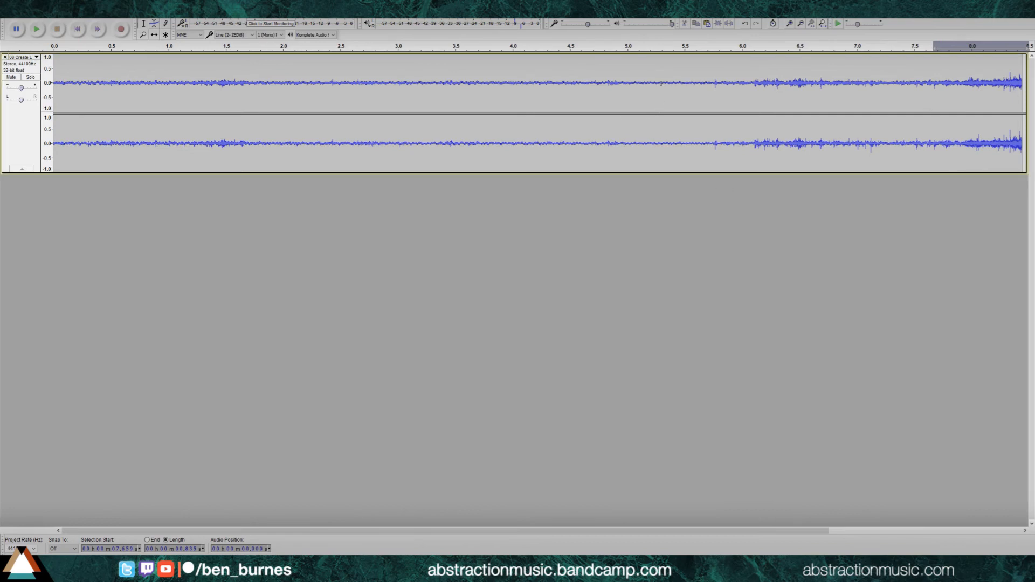
Place the cursor at a zero crossing in the quiet middle of the ambience track, at about 5.182 s
click(647, 87)
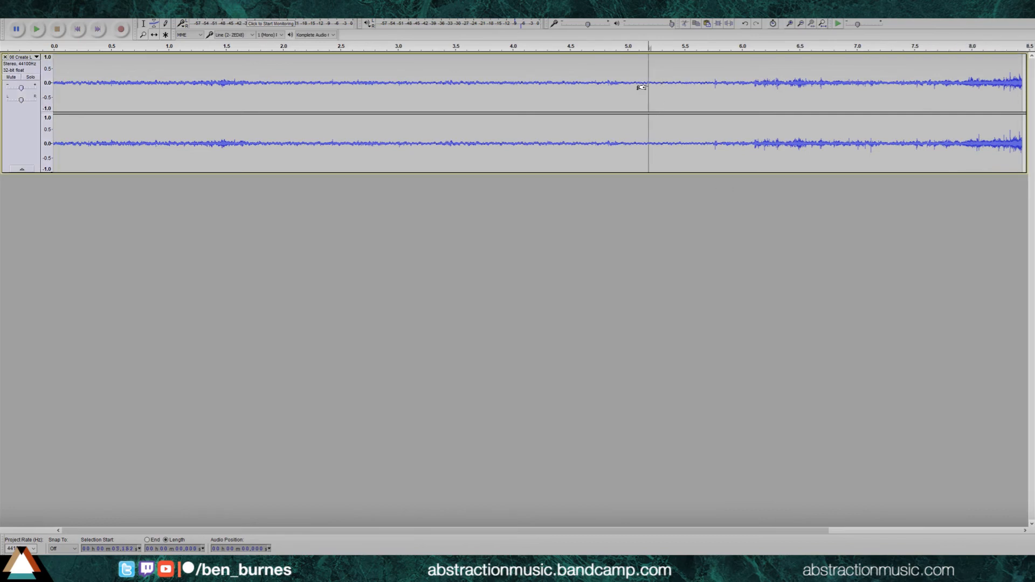
click(789, 23)
click(789, 23)
click(790, 23)
click(789, 23)
click(789, 23)
click(790, 23)
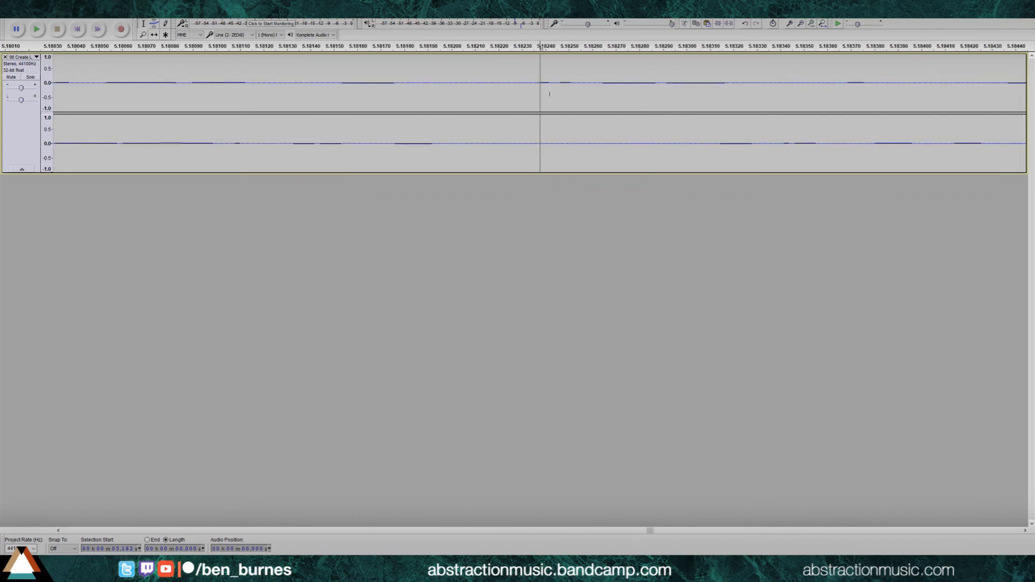
click(496, 84)
Cut the ambience from the cursor to the track's end and paste it into a new stereo track starting at 0 s
click(823, 24)
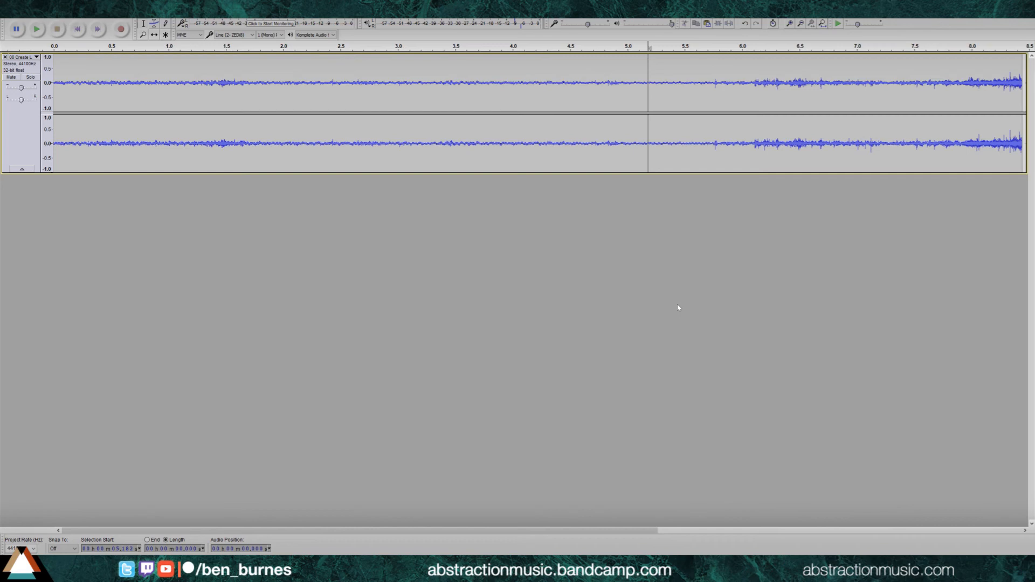
key(shift)
key(shift+End)
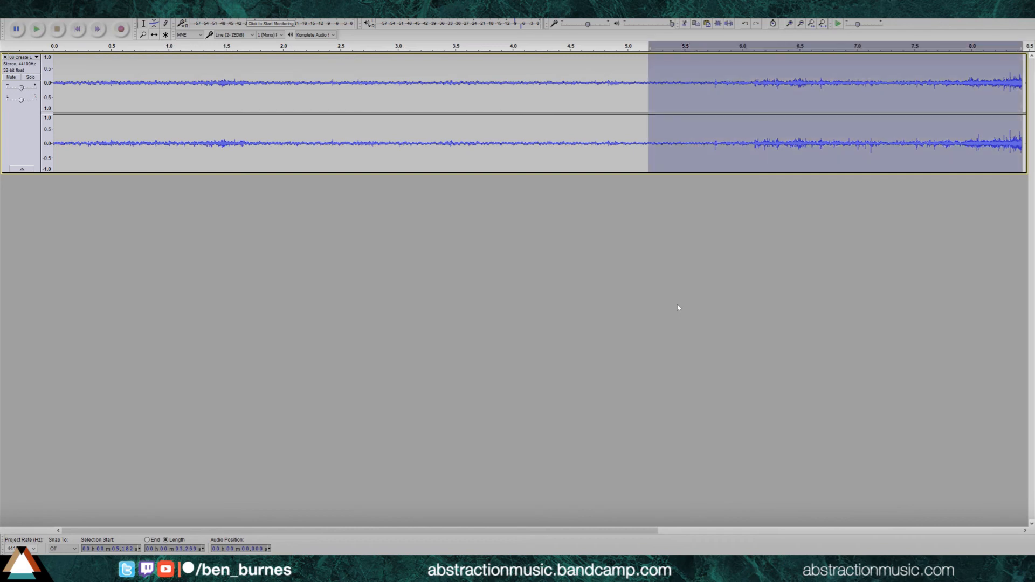
key(Delete)
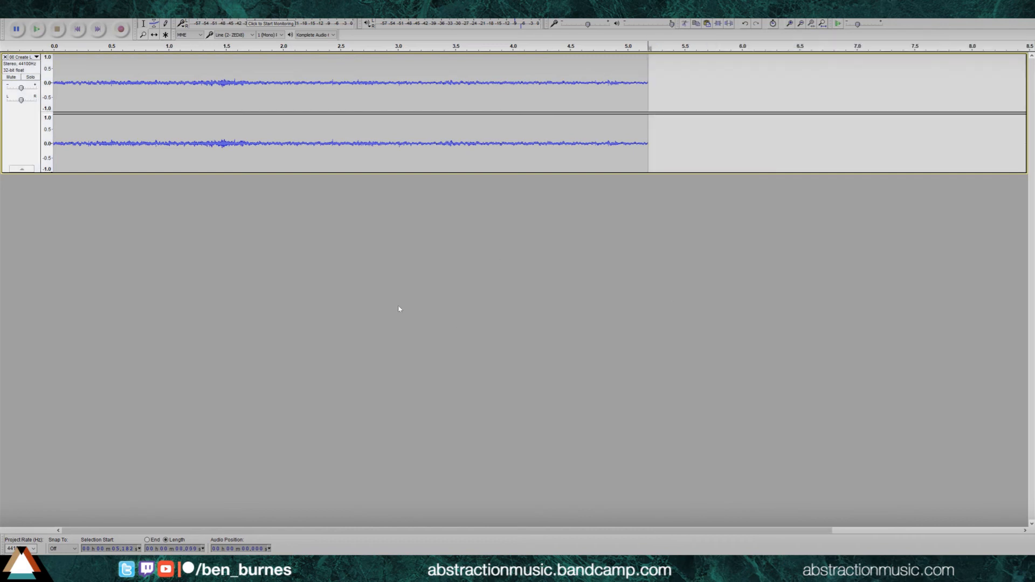
key(ctrl+v)
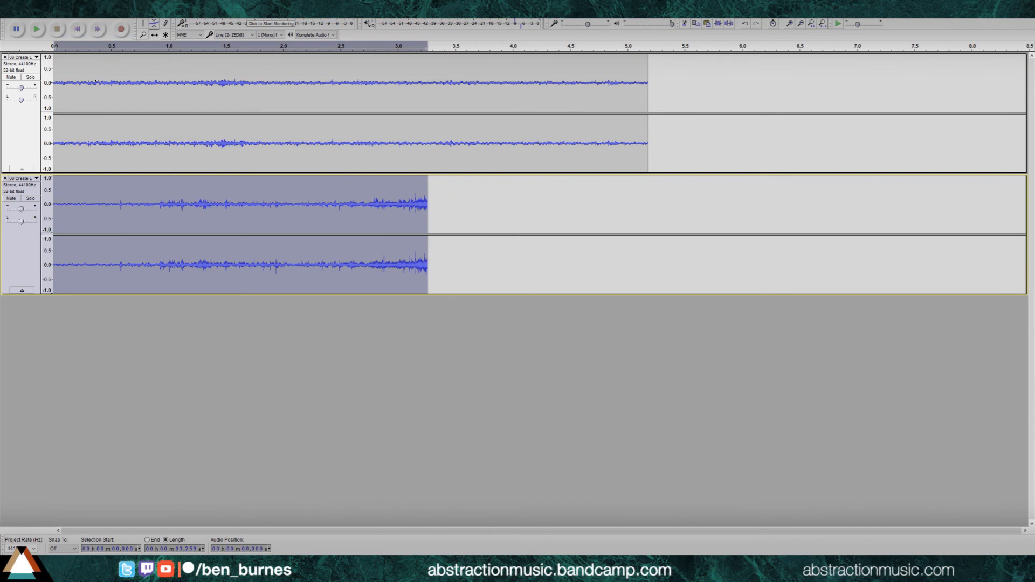
Shift the original clip to start at about 2.6 s, overlapping the pasted clip, and fade out the pasted clip's last 0.543 s
drag(97, 81, 395, 99)
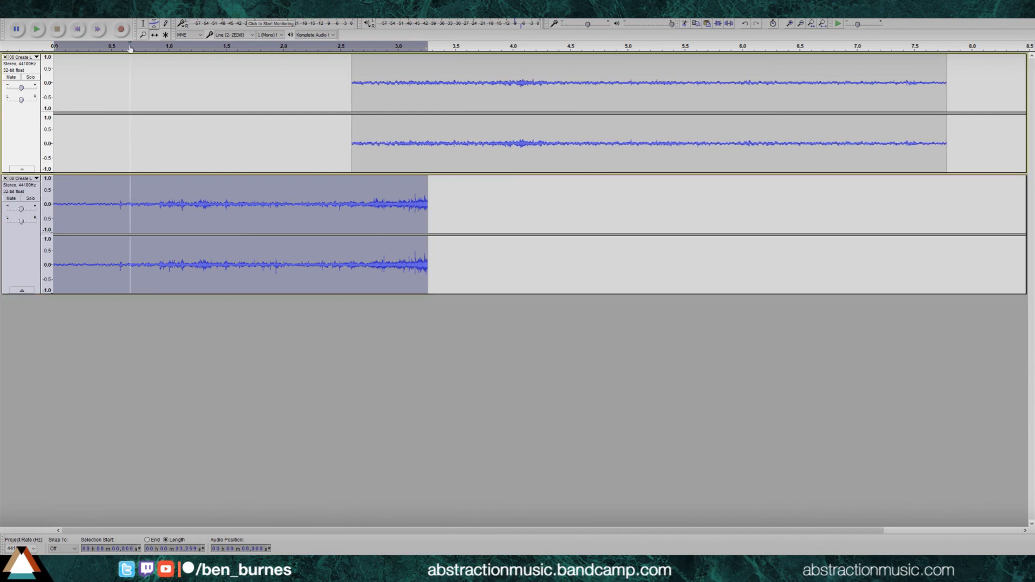
drag(366, 207, 426, 215)
click(118, 12)
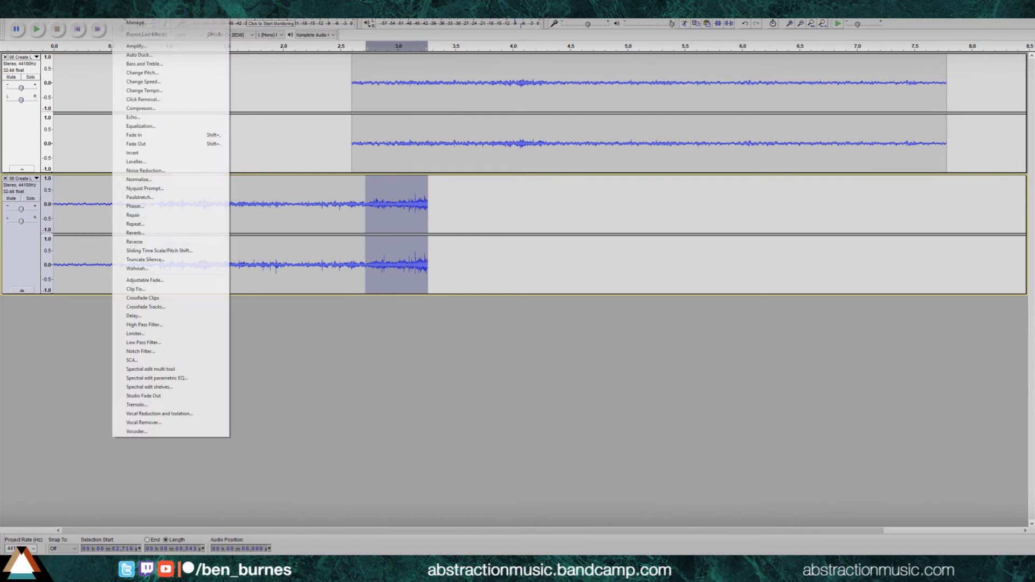
click(157, 144)
Fade in the first 0.370 s of the shifted original clip
drag(393, 81, 353, 85)
click(119, 12)
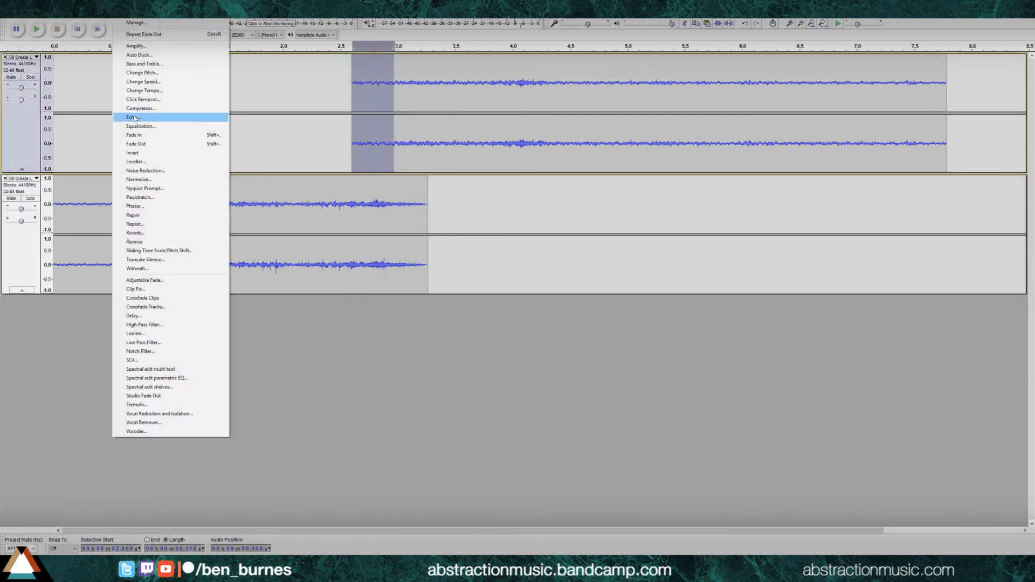
click(143, 135)
click(545, 402)
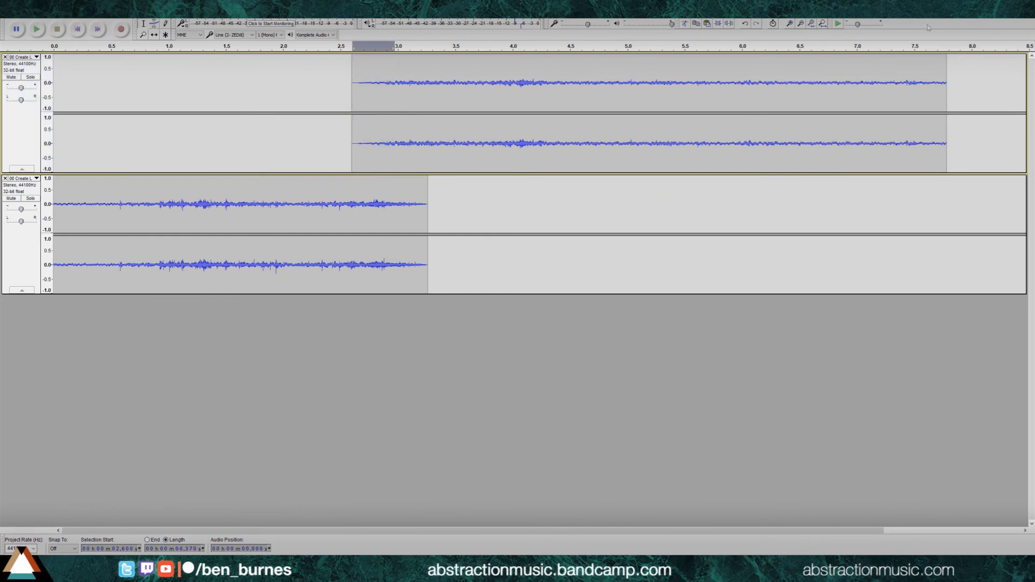
Loop-play the two overlapping ambience clips from about 6.6 s and 5.4 s to check the loop point and crossfade
key(space)
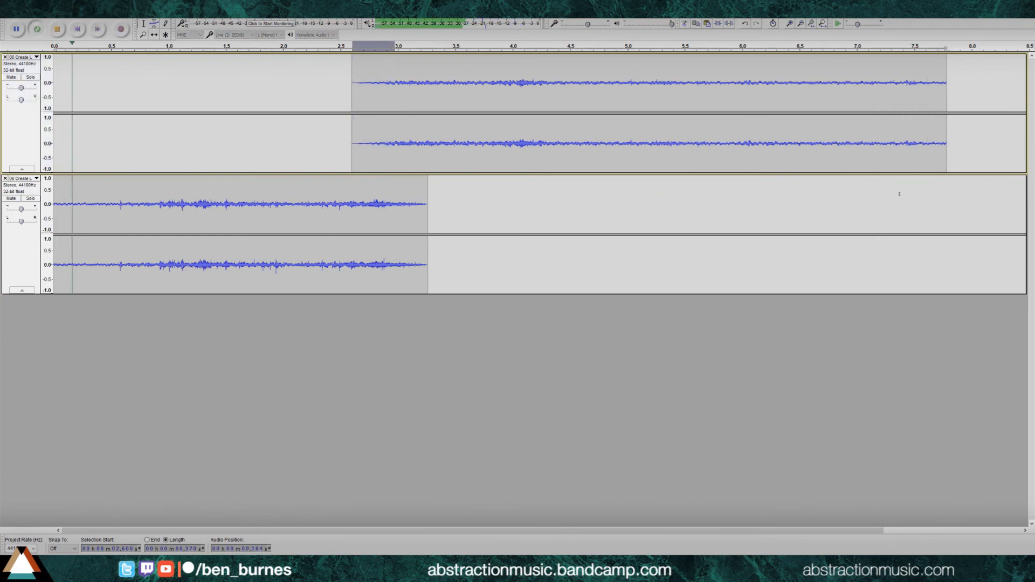
shift+click(815, 47)
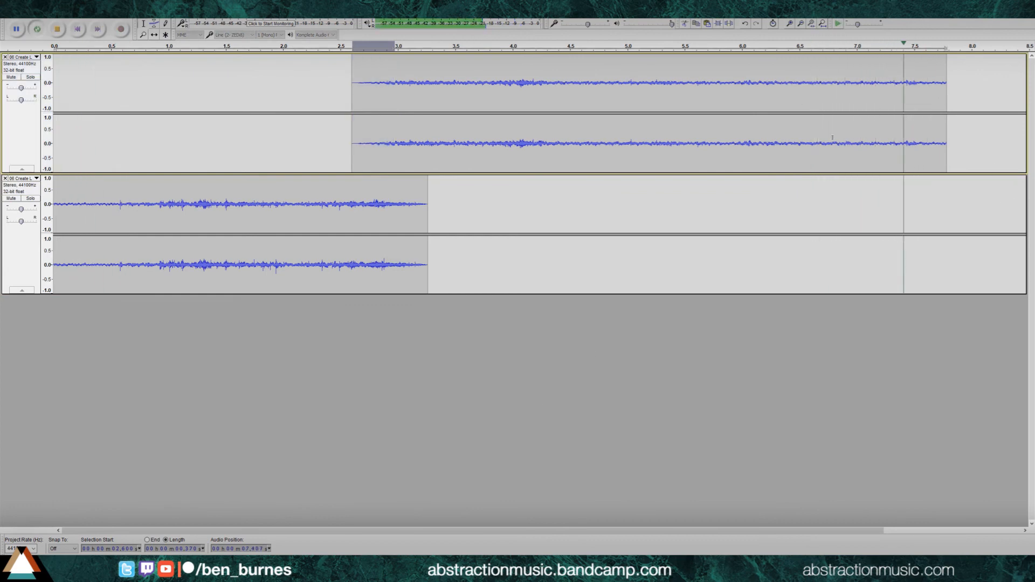
key(space)
shift+click(675, 45)
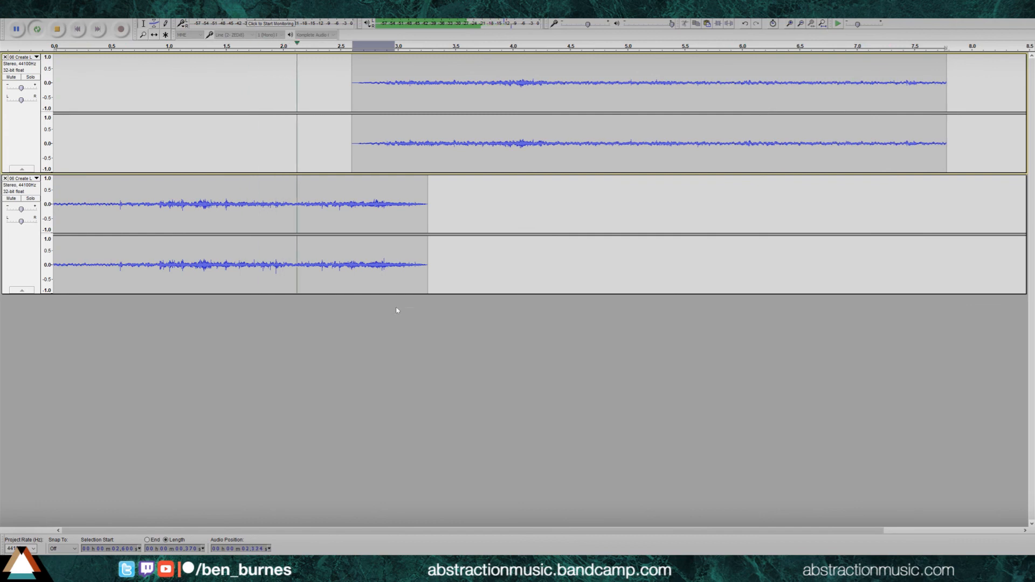
key(space)
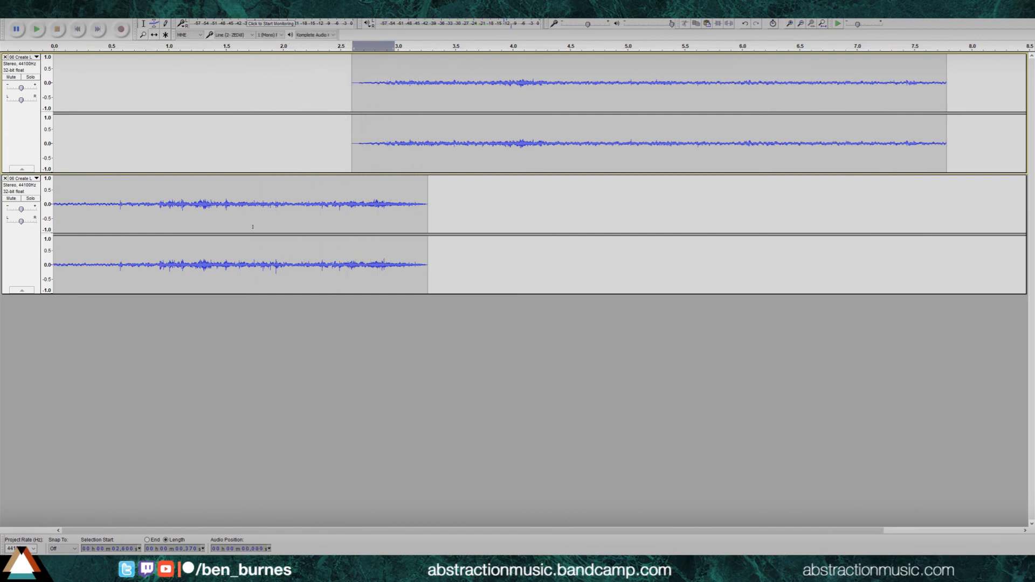